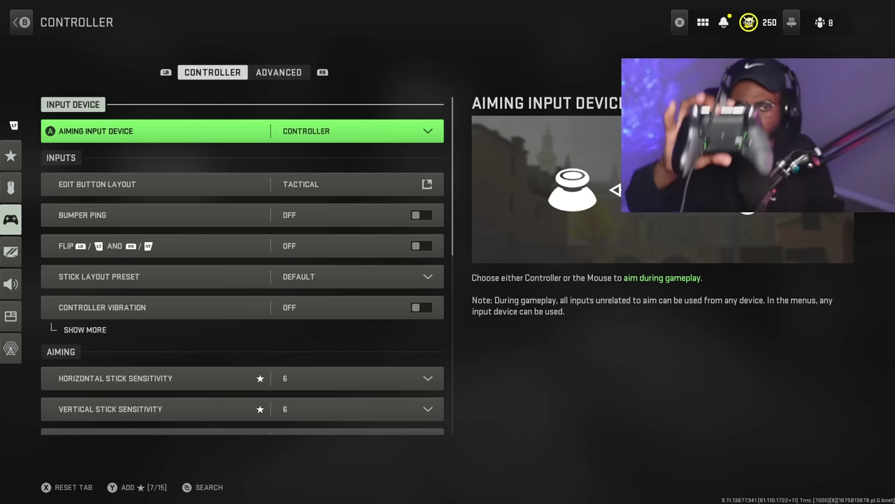
Step: Review the controller input settings from Edit Button Layout down to Controller Vibration
key(Down)
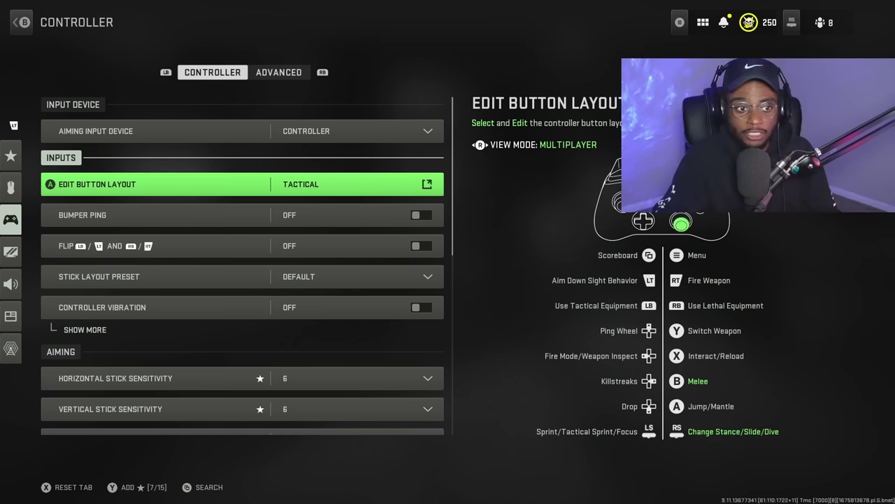
click(238, 215)
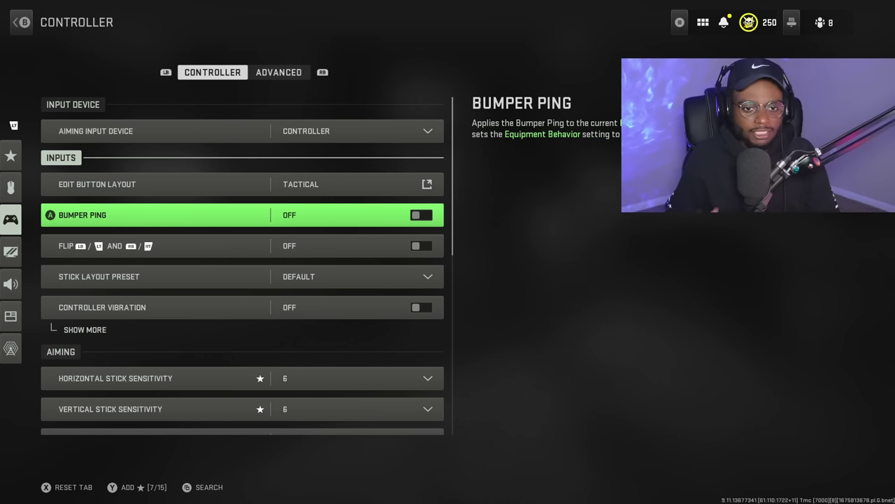
click(238, 245)
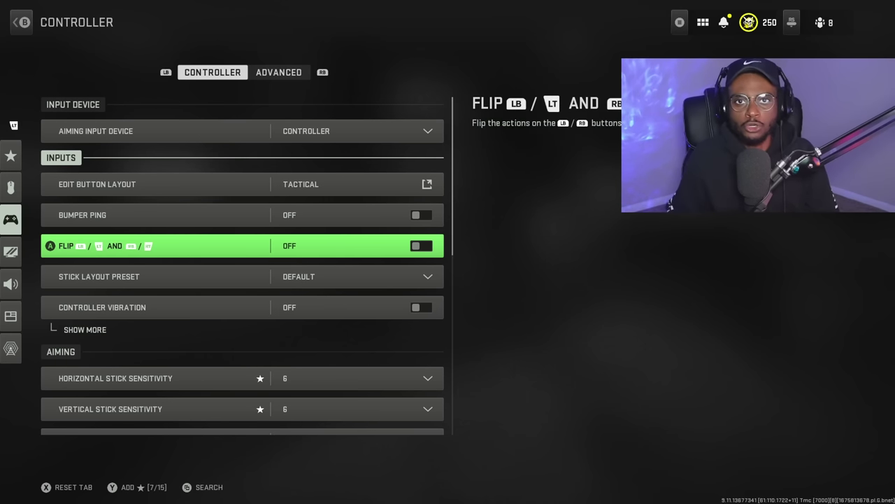
click(238, 276)
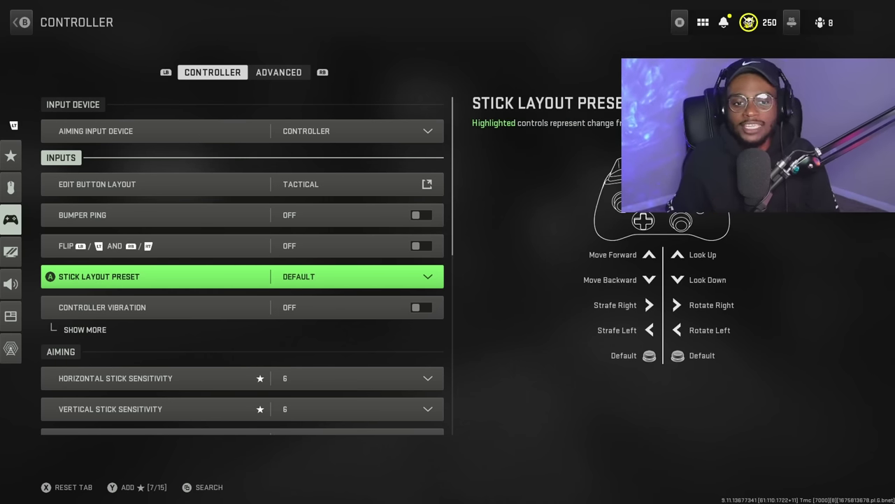
click(238, 307)
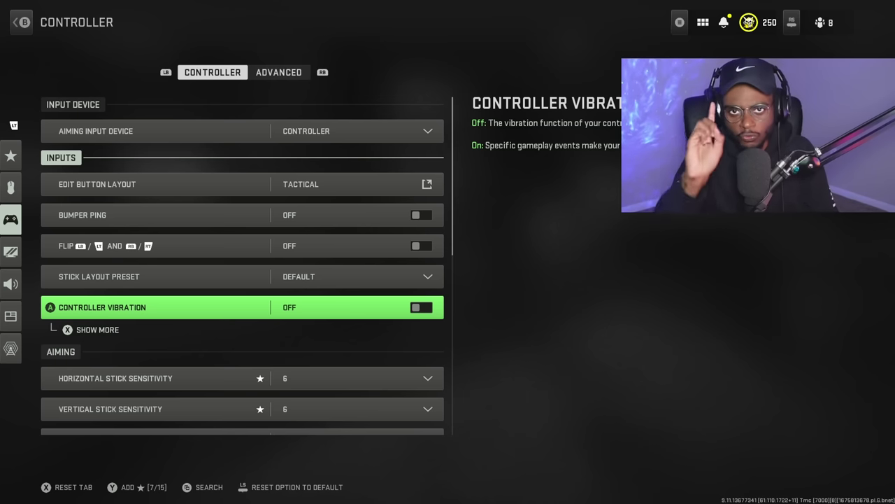
Step: Choose 6 as the Horizontal Stick Sensitivity
key(Down)
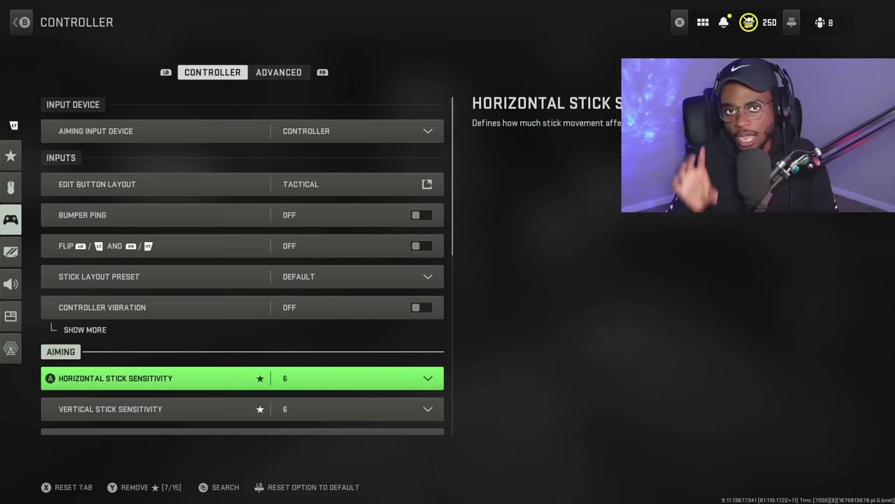
key(Return)
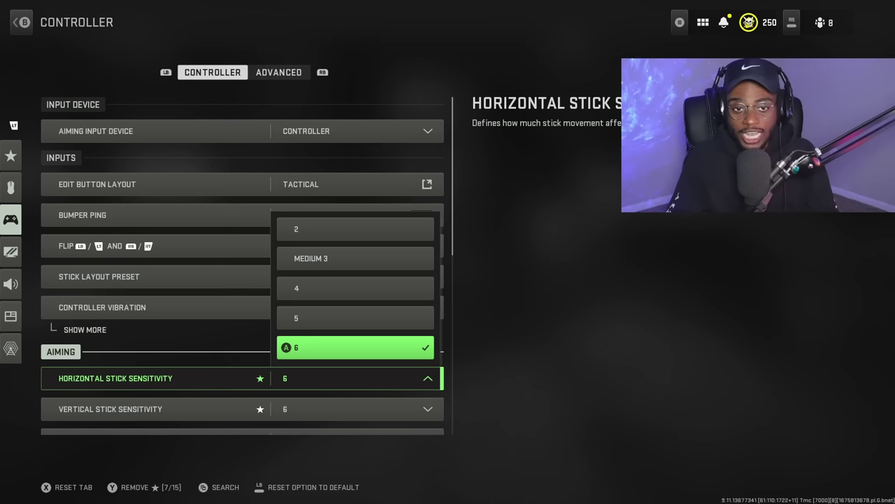
key(Return)
Step: Try an ADS Sensitivity Multiplier of 0.75, and return it to 0.65
key(Down)
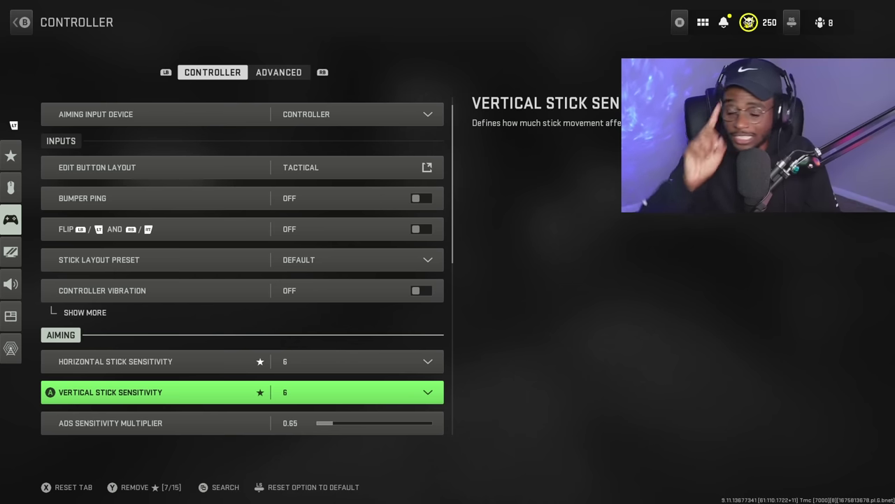
key(Down)
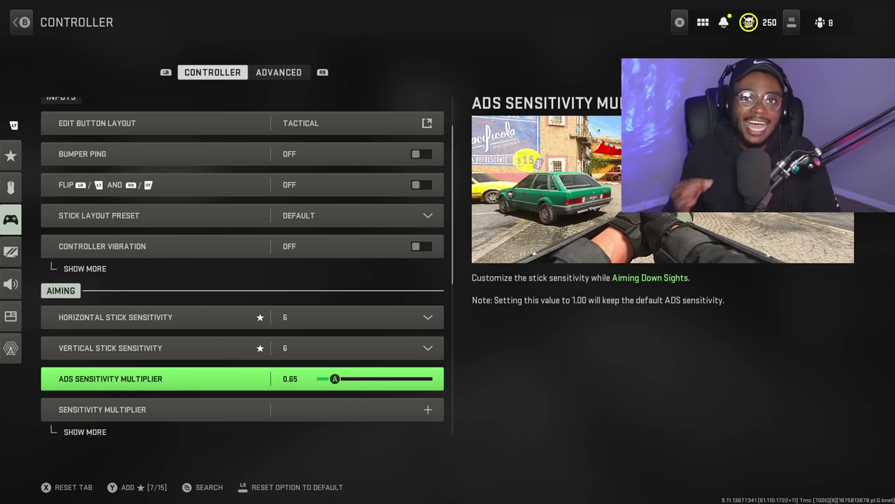
key(Return)
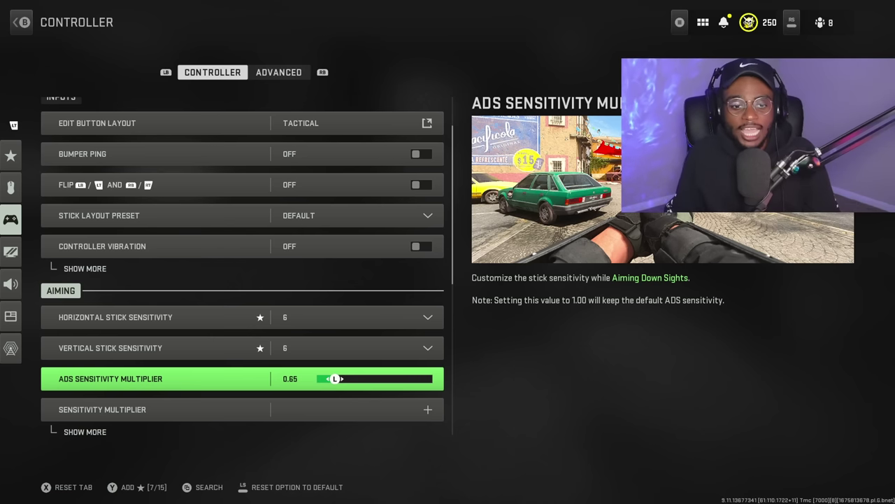
key(Right)
key(Right)
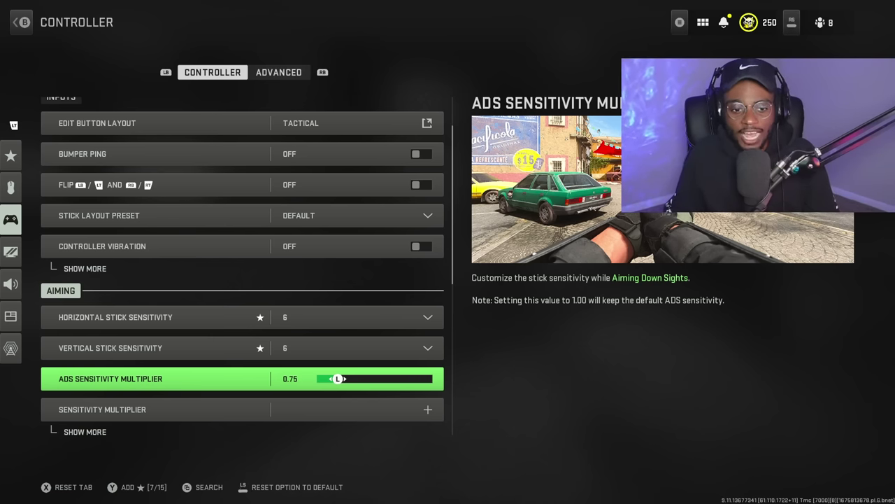
key(Left)
key(Left)
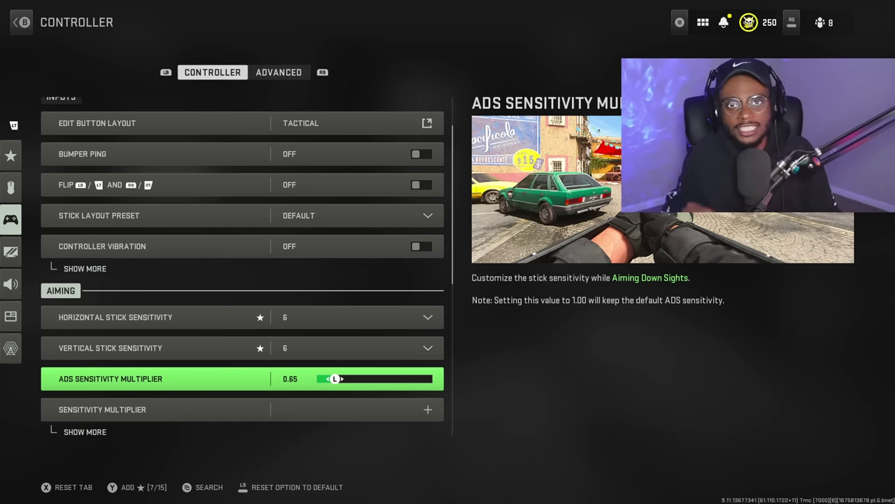
Step: Review the stick sensitivities and the expanded Sensitivity Multiplier settings for third person, vehicles and tablet, and collapse the group
click(242, 347)
click(242, 317)
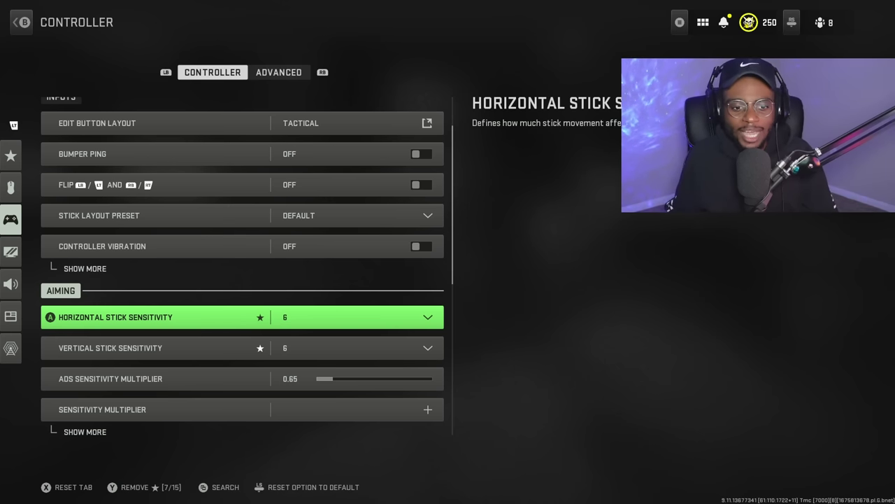
key(Down)
key(Down)
key(Down)
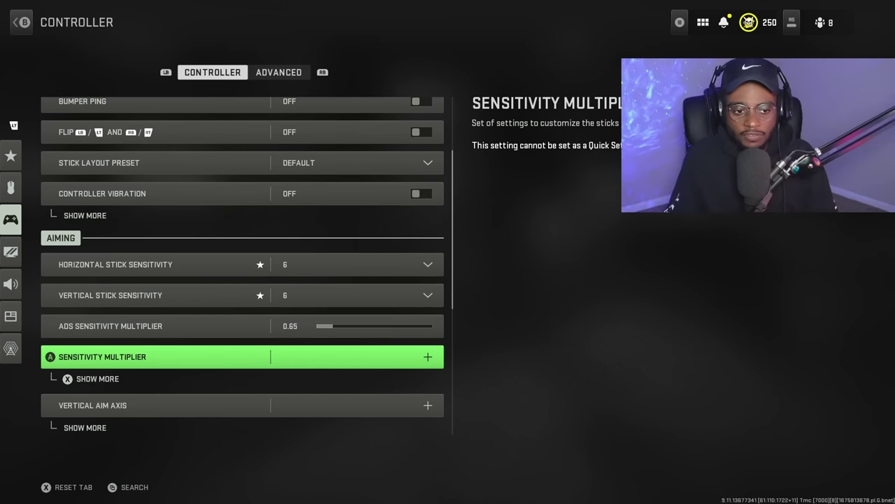
key(Return)
key(Down)
key(Down)
key(Down)
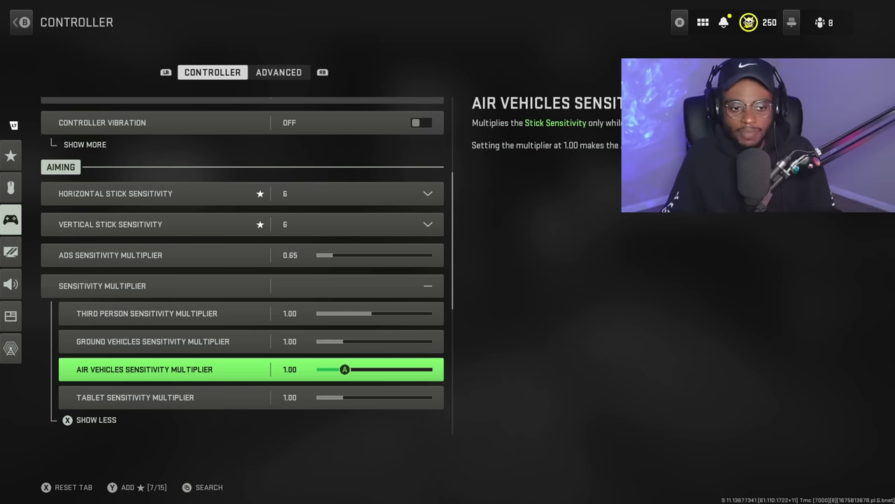
key(x)
Step: Choose Automatic Tactical Sprint for the Automatic Sprint setting in the Gameplay section
key(Down)
key(Down)
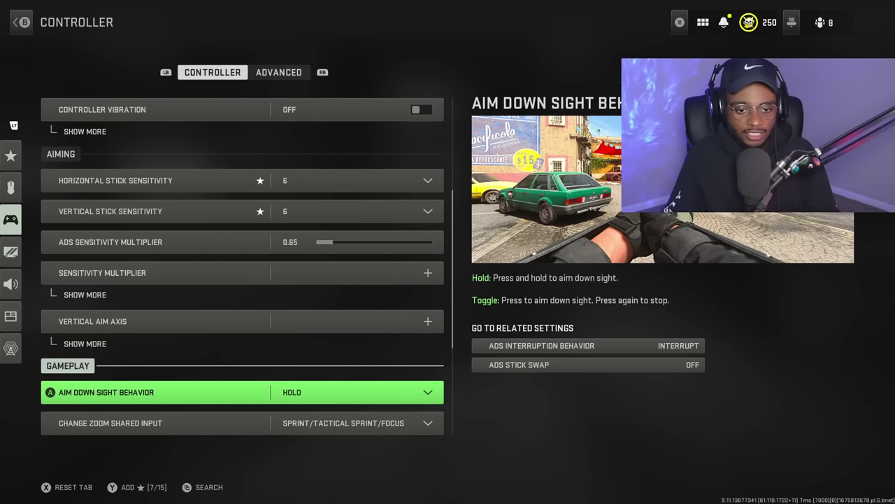
key(Down)
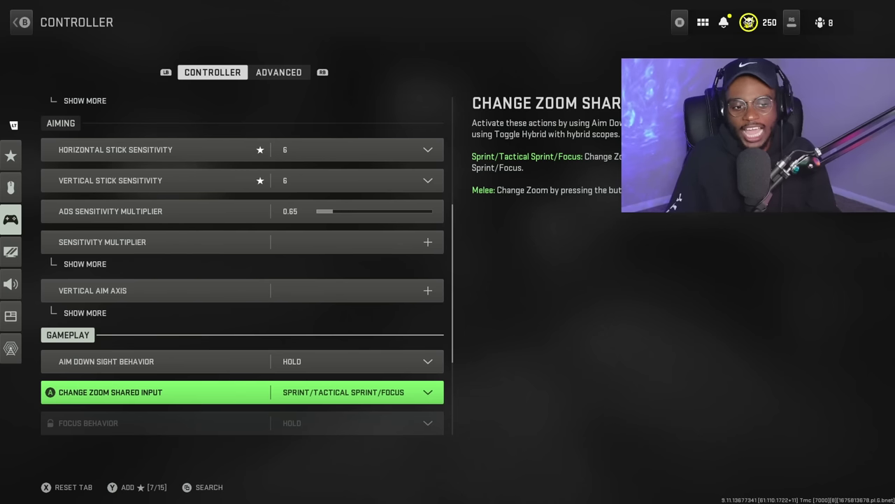
key(Down)
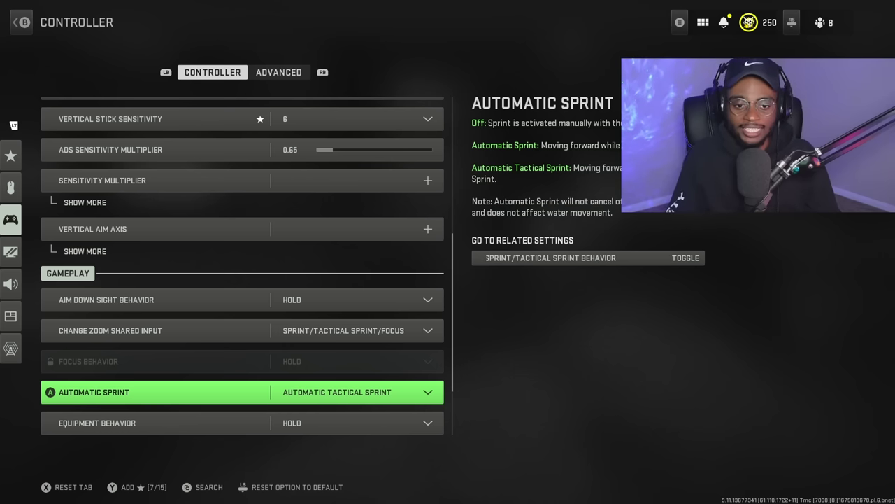
key(Return)
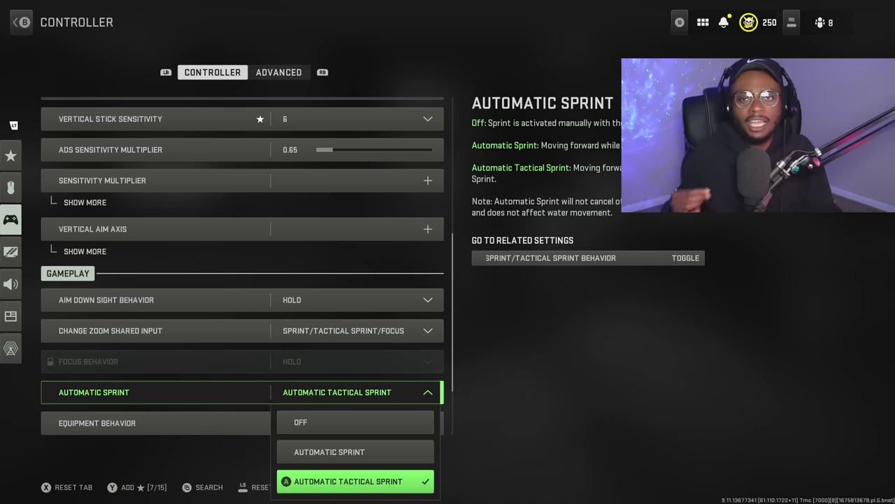
key(Return)
Step: Review the remaining Gameplay settings from Equipment Behavior to Armor Plate Behavior
key(Down)
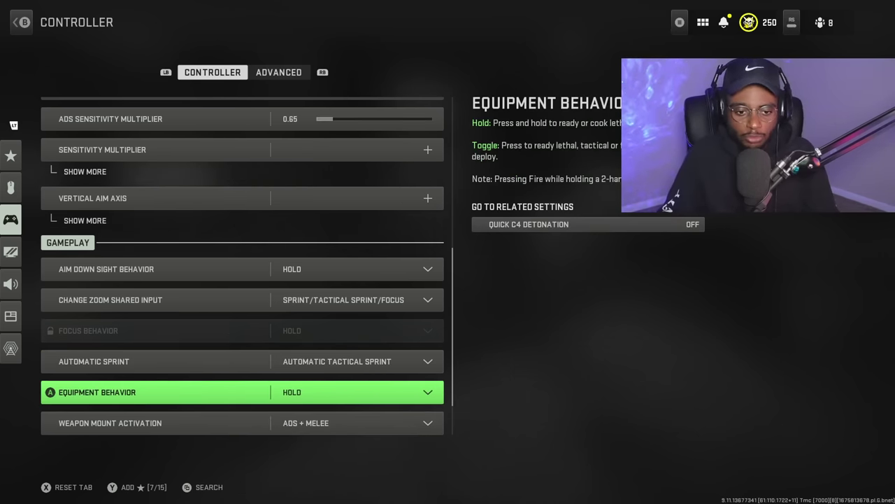
key(Down)
key(Down)
key(Down)
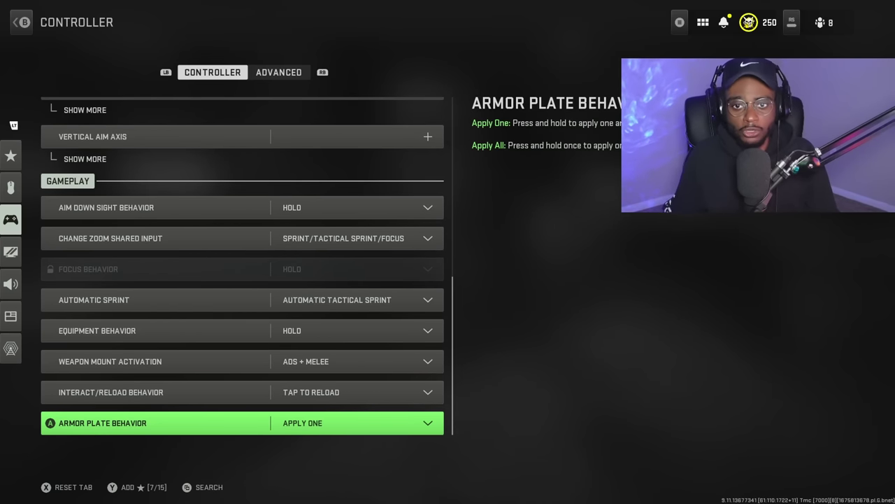
Step: In the advanced controller settings, look through the Aim Assist Type options and choose Default
key(e)
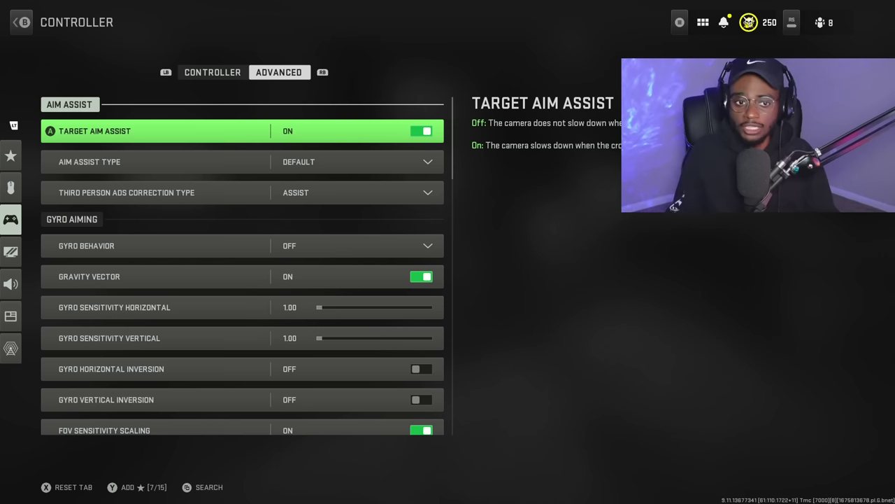
key(Down)
key(Return)
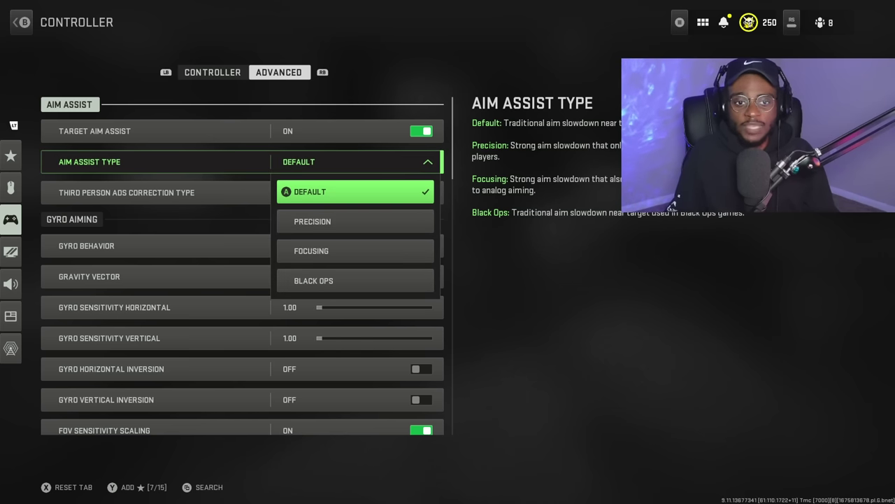
key(Down)
key(Down)
key(Down)
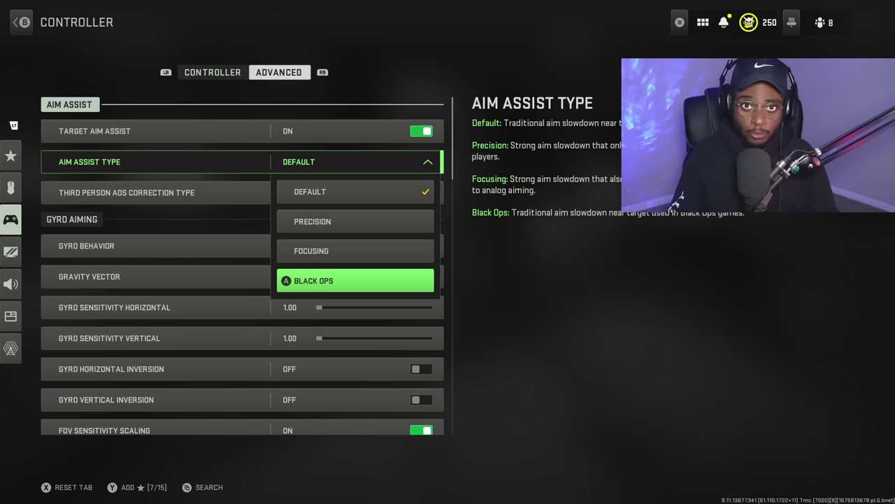
key(Up)
key(Up)
key(Up)
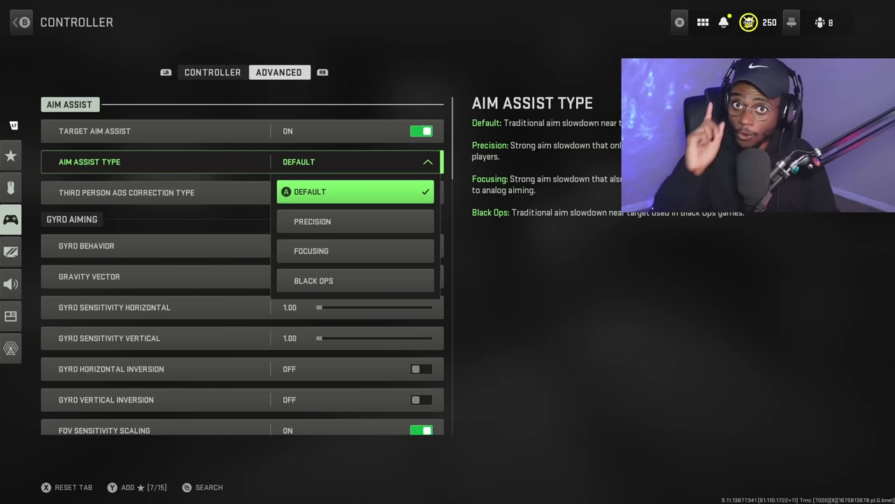
key(Return)
Step: Review the Third Person ADS Correction Type and the Gyro Aiming settings
key(Down)
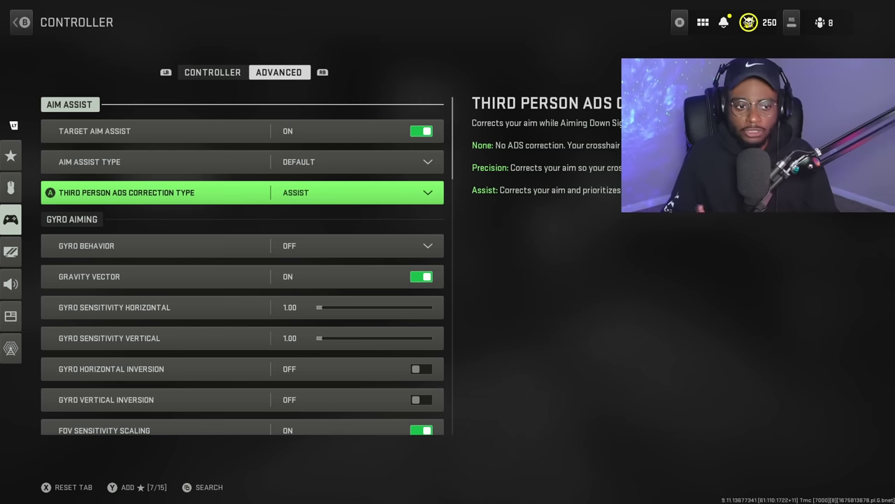
key(Down)
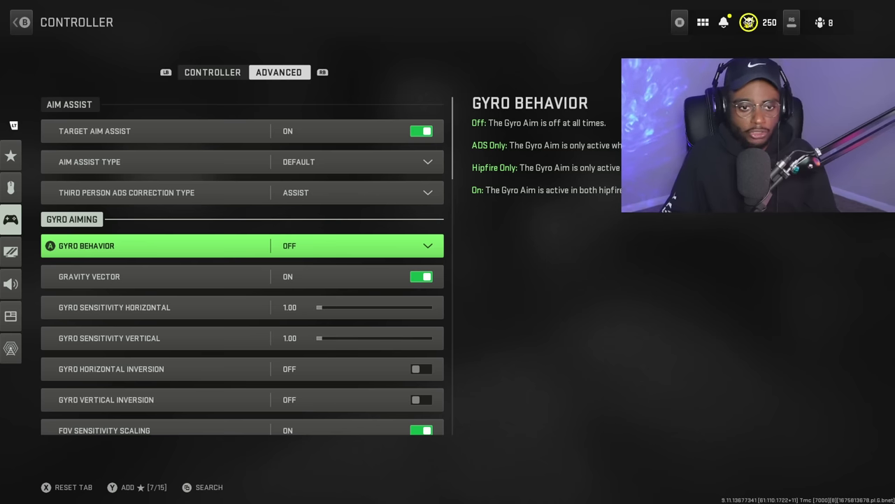
key(Down)
key(Down)
key(Down)
key(Down)
key(Down)
key(Down)
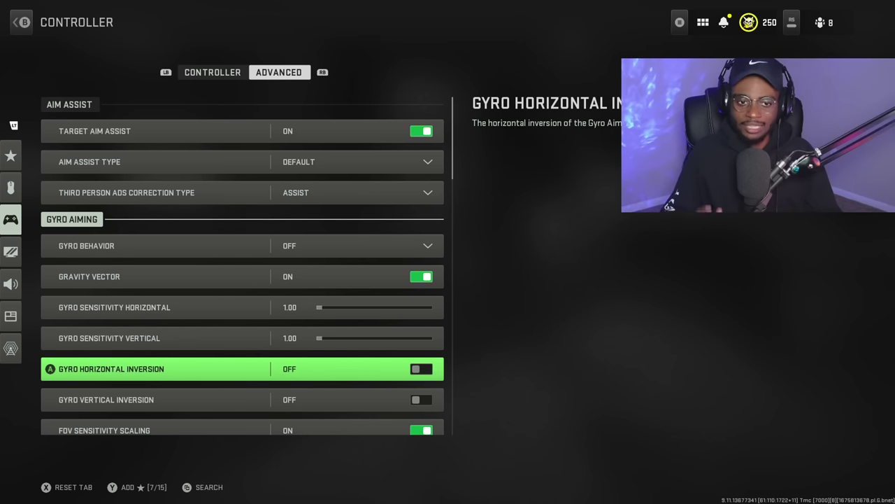
Step: Compare the Aim Response Curve Type options and choose Standard
key(Down)
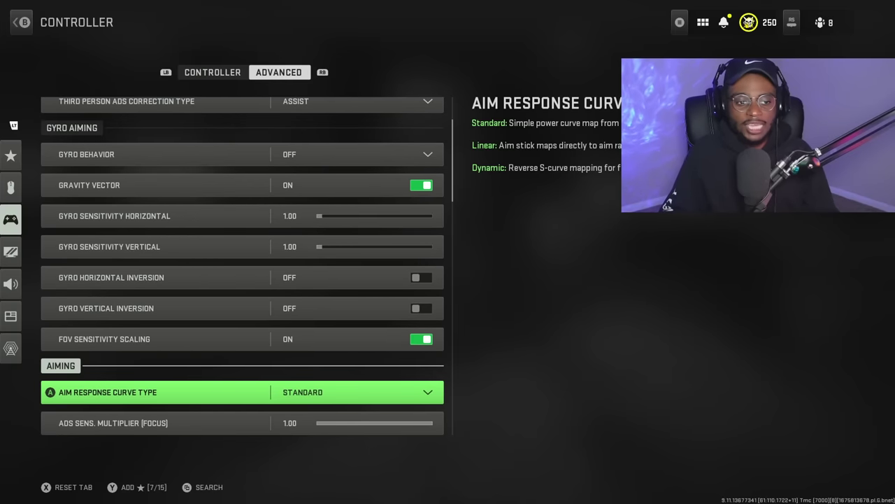
key(Return)
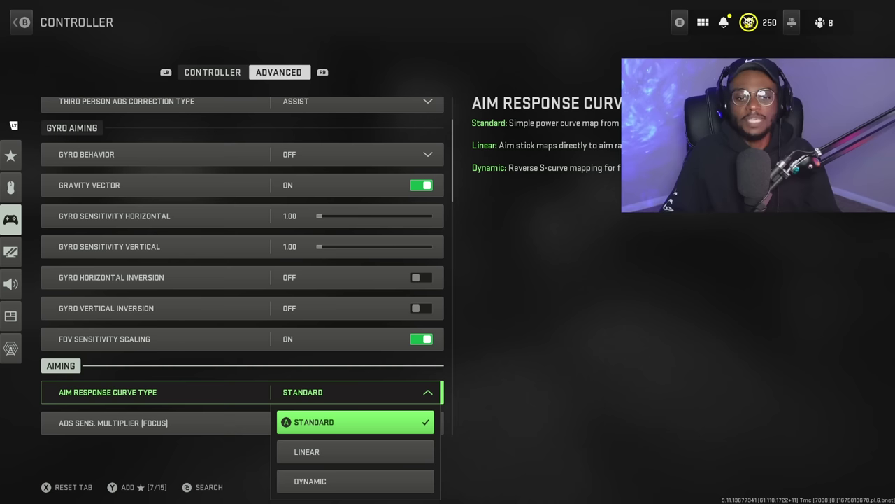
key(Down)
key(Down)
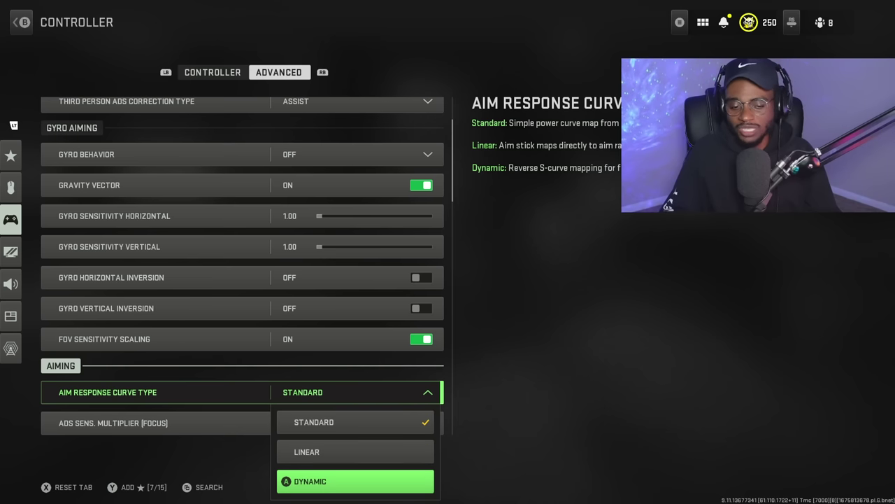
key(Up)
key(Up)
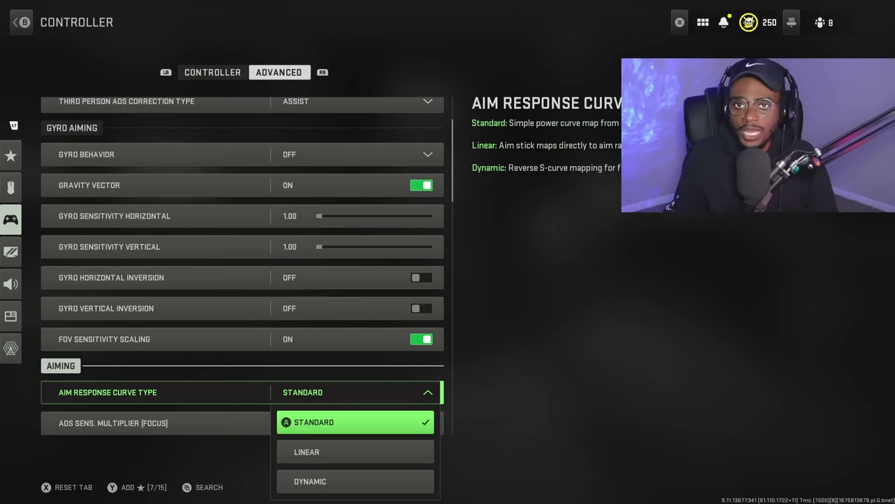
key(Return)
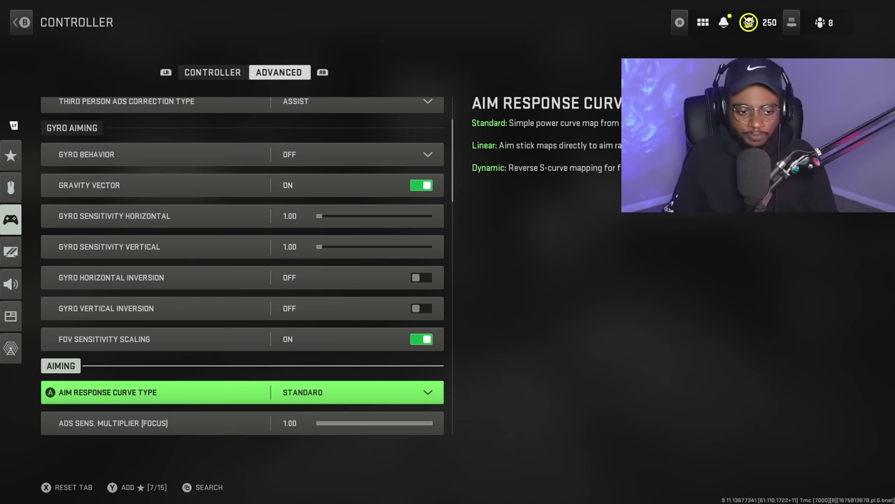
Step: Expand the Inputs Deadzone group in the Aiming section to view the stick and trigger deadzones
key(Down)
key(Down)
key(Down)
key(Down)
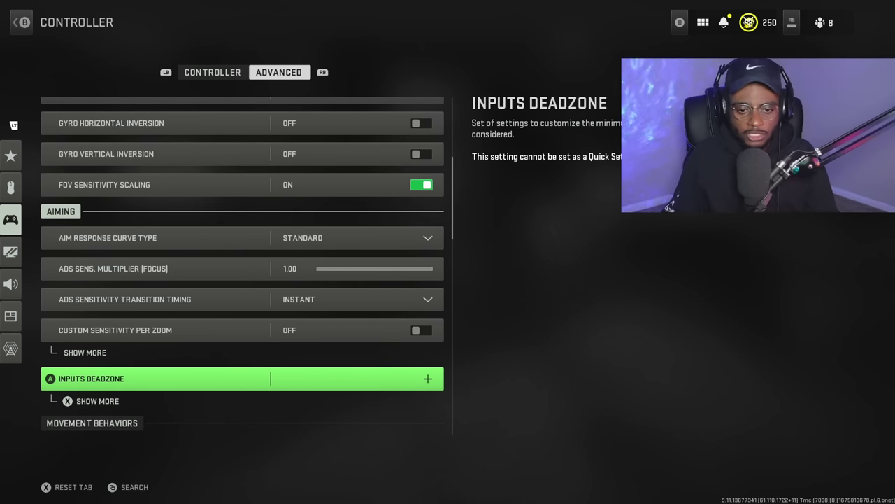
key(Return)
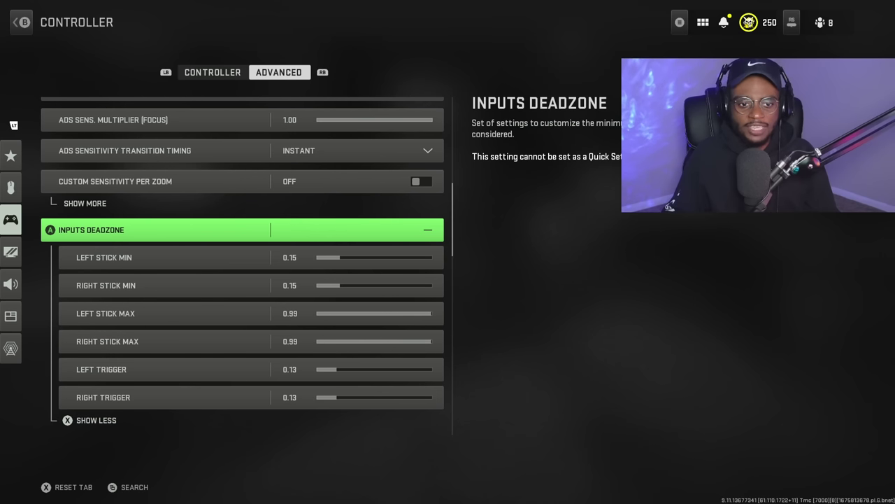
Step: Review the minimum and maximum stick deadzone settings in the Inputs Deadzone group
key(Down)
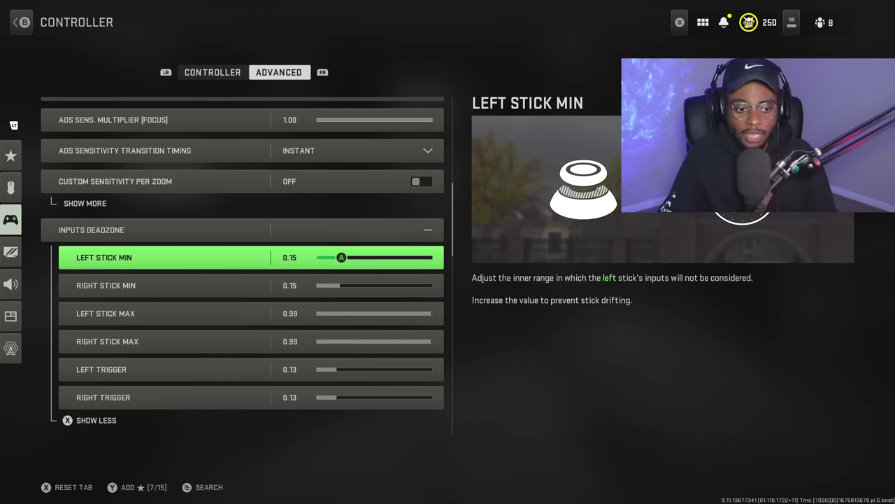
scroll(242, 265, down, 1)
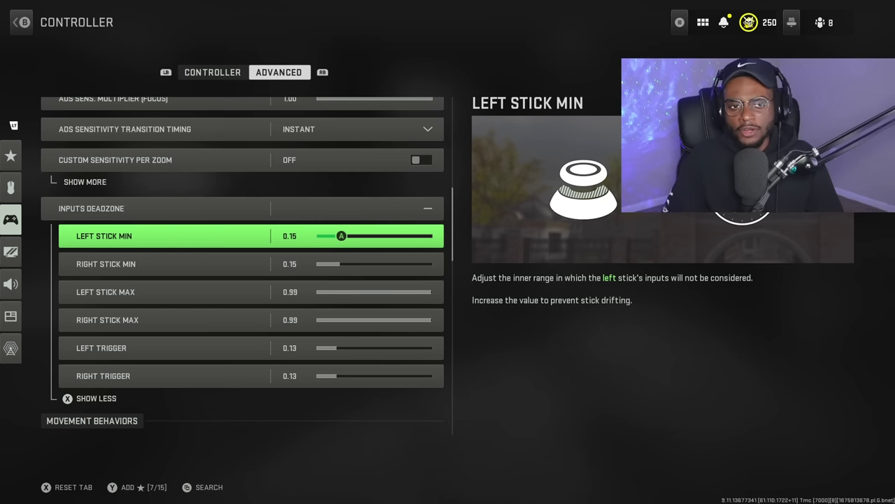
click(168, 264)
key(Down)
key(Down)
key(Down)
key(Down)
key(Down)
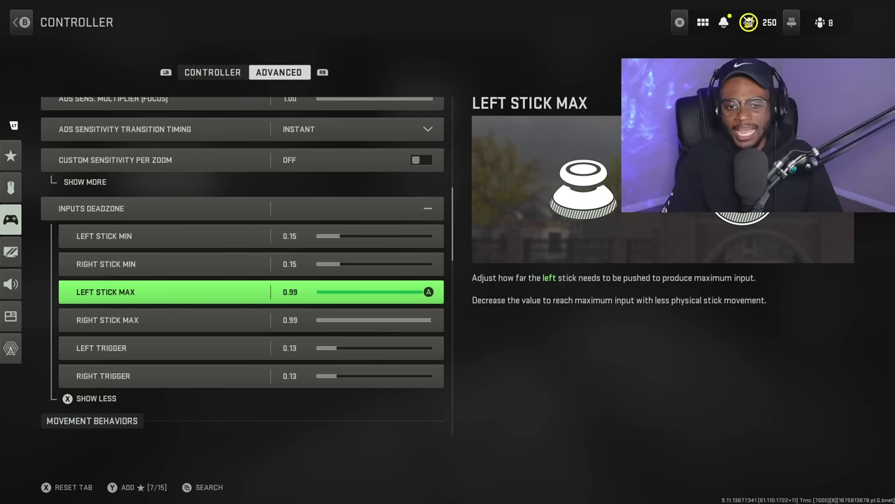
Step: Review the Movement Behaviors settings, from Tactical Sprint Behavior through the mantle and slide options to Parachute Auto-Deploy
key(Down)
key(Down)
key(Down)
key(Down)
key(Down)
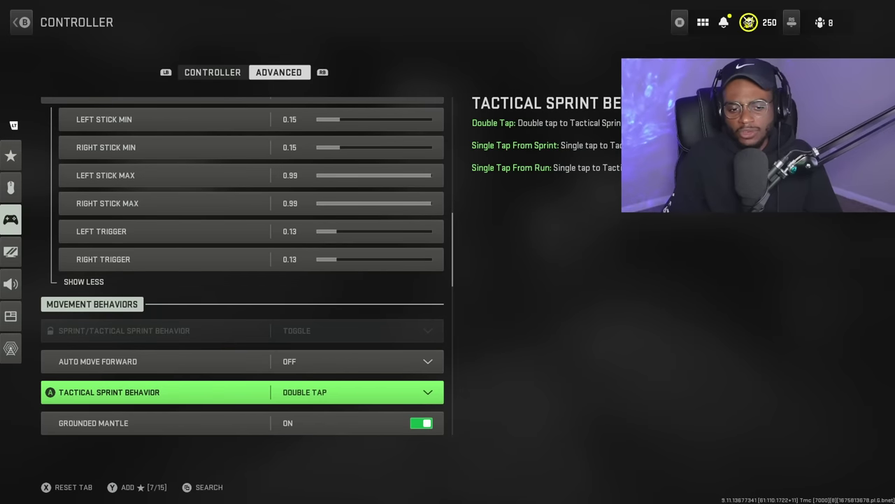
key(Down)
key(Down)
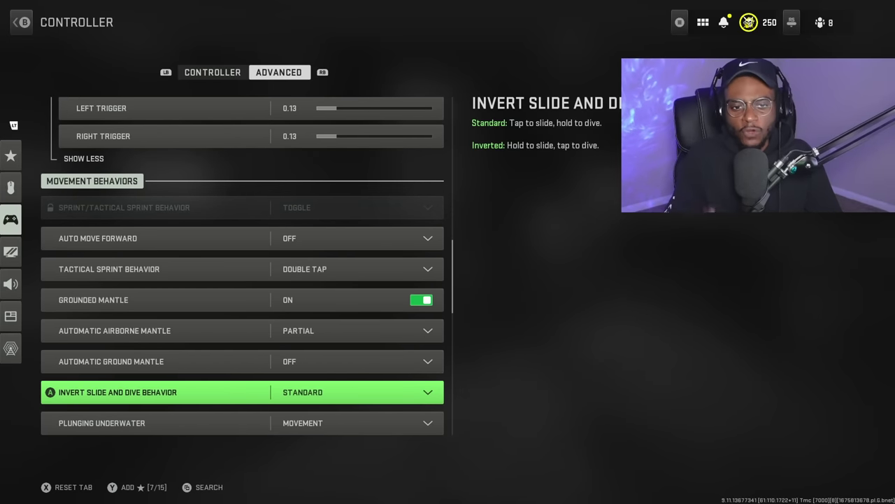
key(Down)
key(Down)
key(Down)
key(Down)
key(Down)
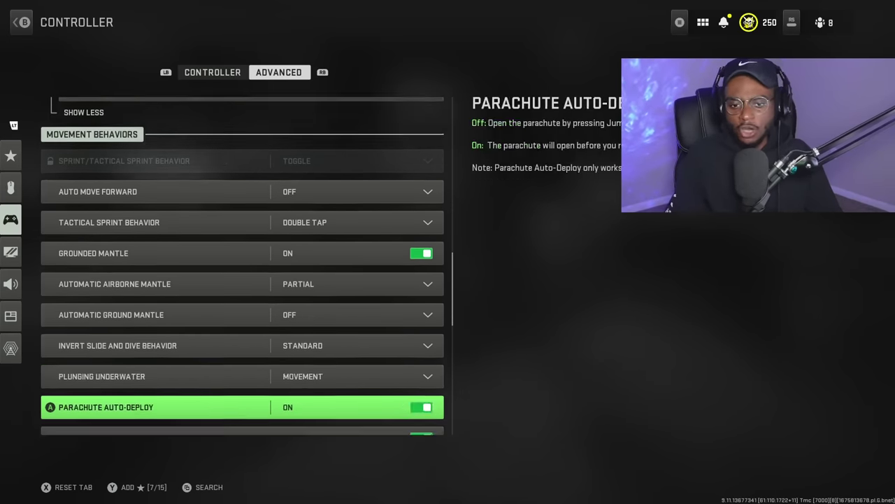
Step: Review the door bash and ledge hang settings and the Combat Behaviors options of the advanced controller settings
key(Down)
key(Down)
key(Down)
key(Down)
key(Down)
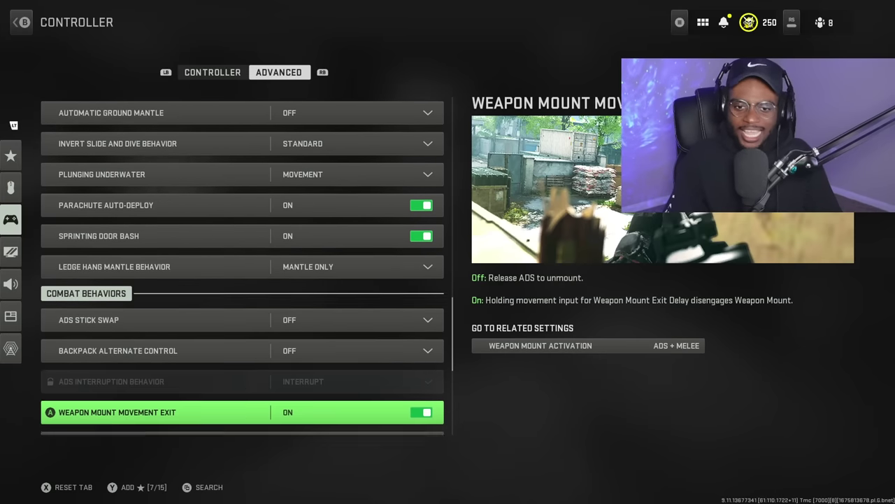
key(Down)
key(Down)
key(Down)
key(Down)
key(Down)
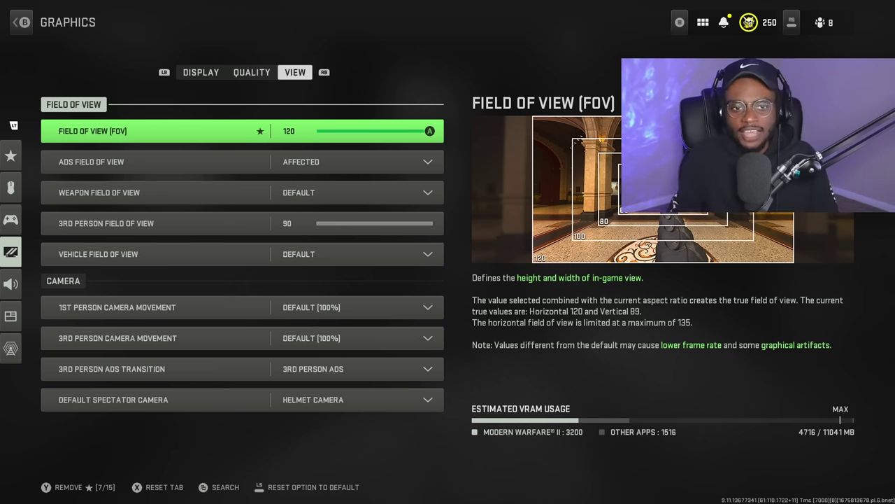
Step: In the graphics View settings, compare Independent and Affected for ADS Field of View and choose Affected
click(242, 162)
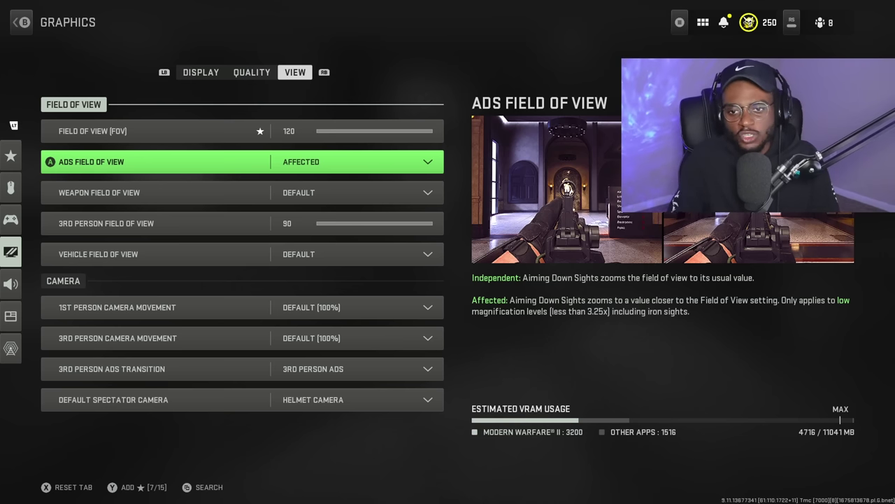
key(Return)
key(Up)
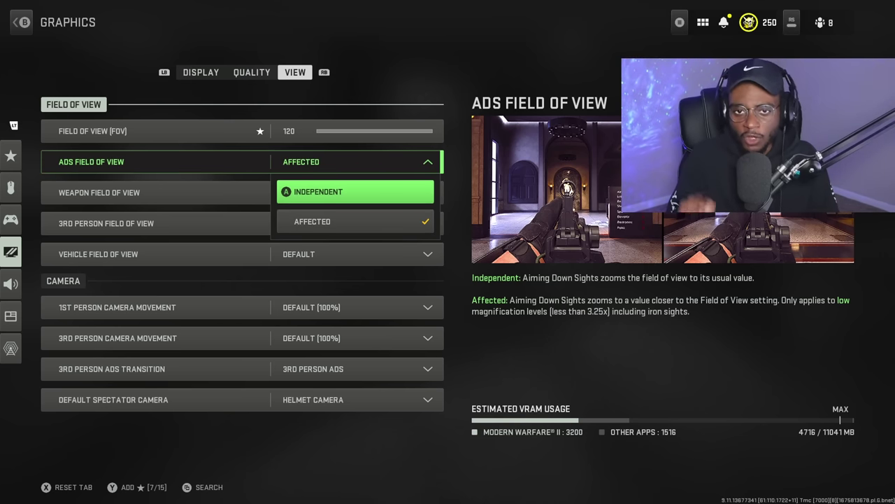
key(Down)
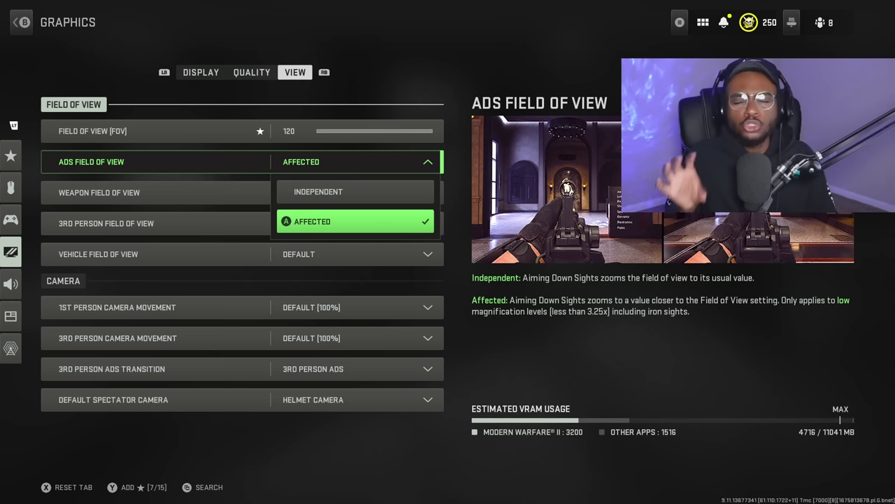
key(Up)
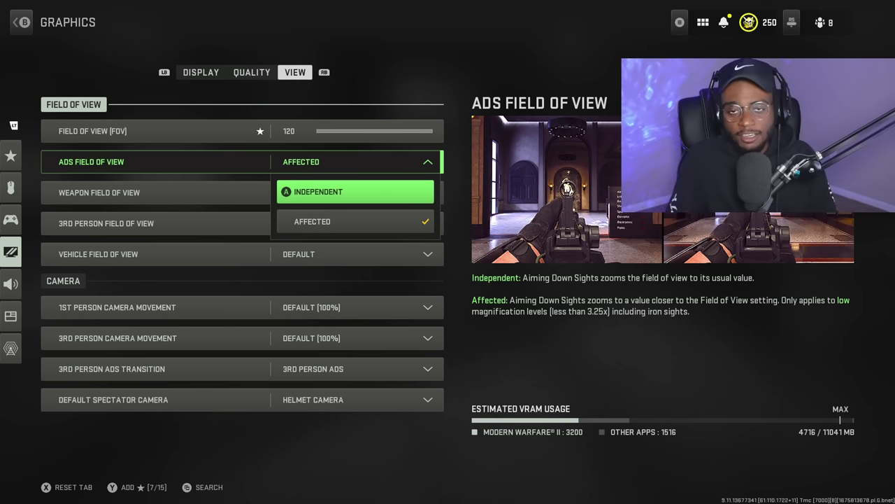
key(Down)
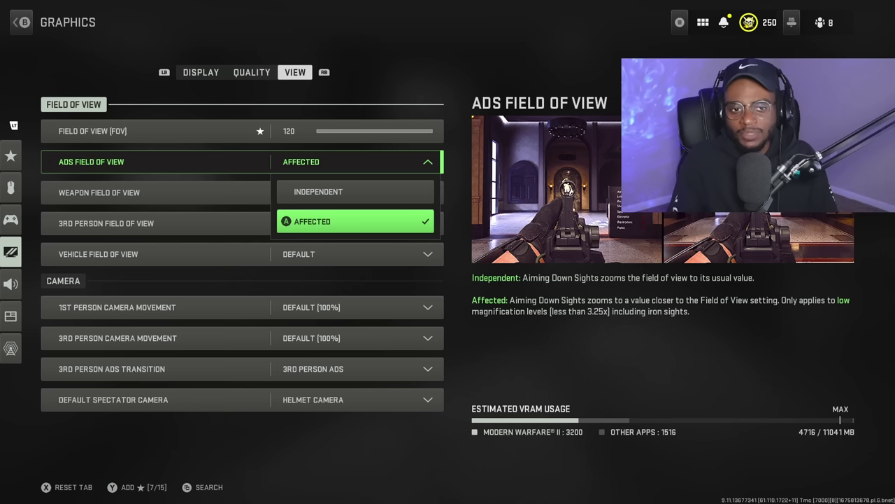
key(Return)
key(Up)
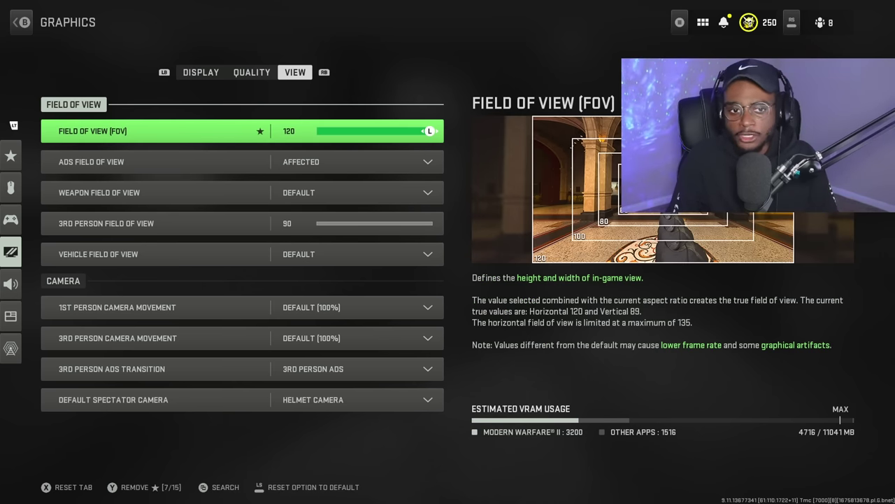
key(Down)
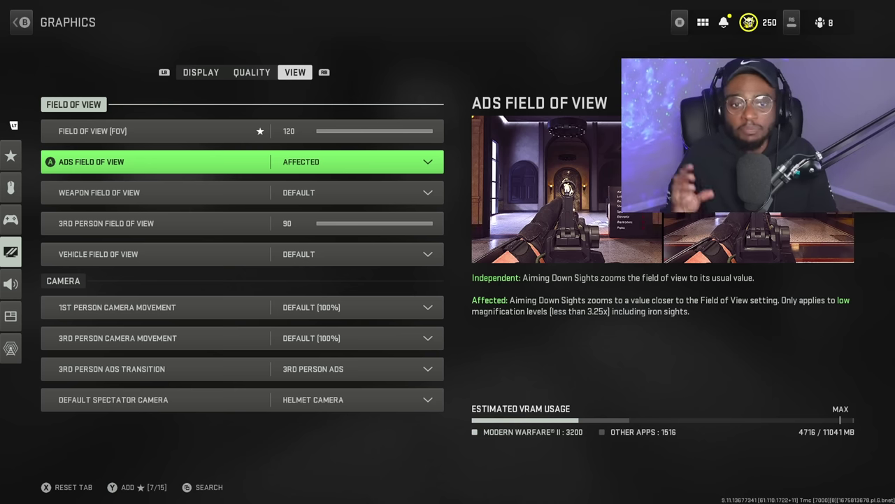
Step: Compare the Default and Wide options of the Weapon Field of View setting
click(242, 192)
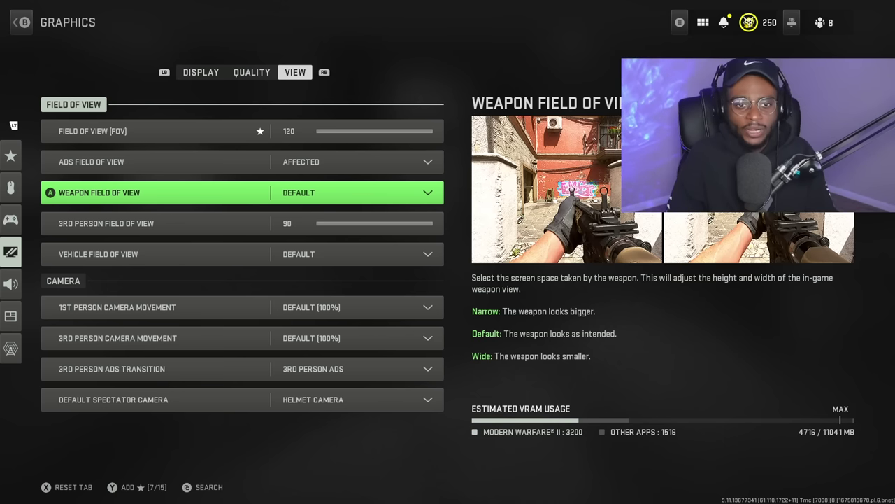
key(Return)
key(Down)
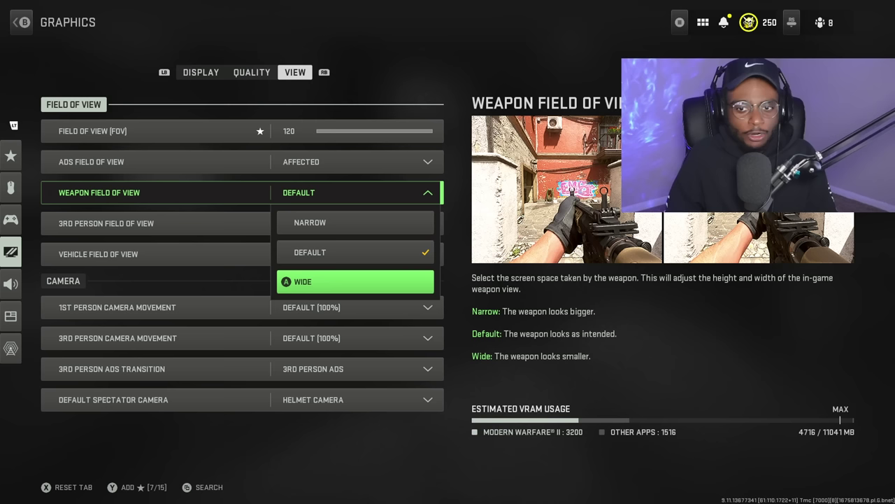
key(Up)
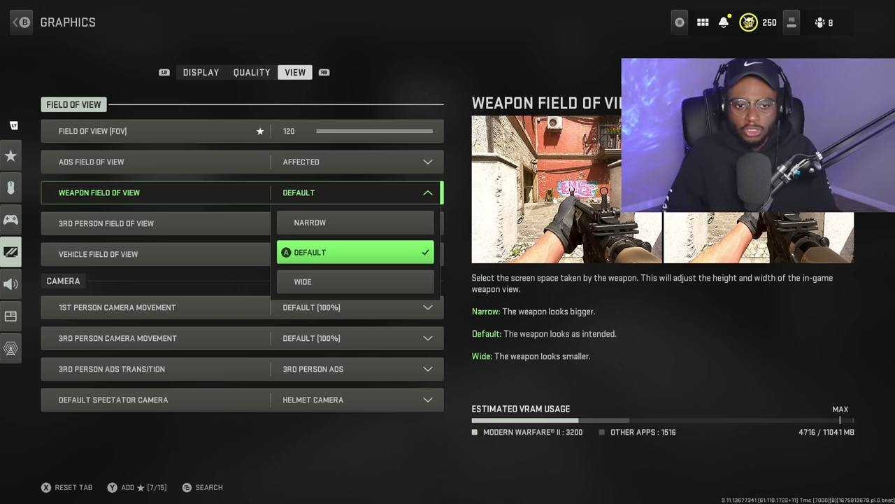
key(Down)
key(Up)
key(Down)
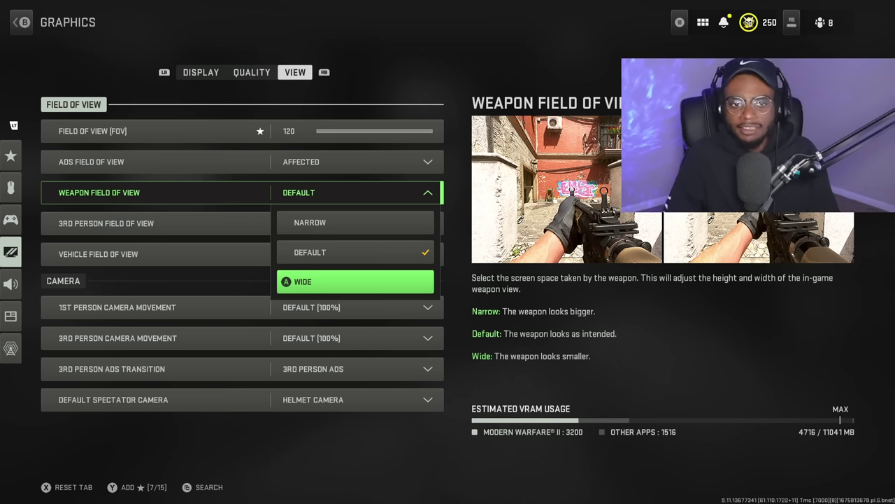
key(Escape)
Step: Review the field of view settings and the Camera settings as far as Default Spectator Camera
key(Up)
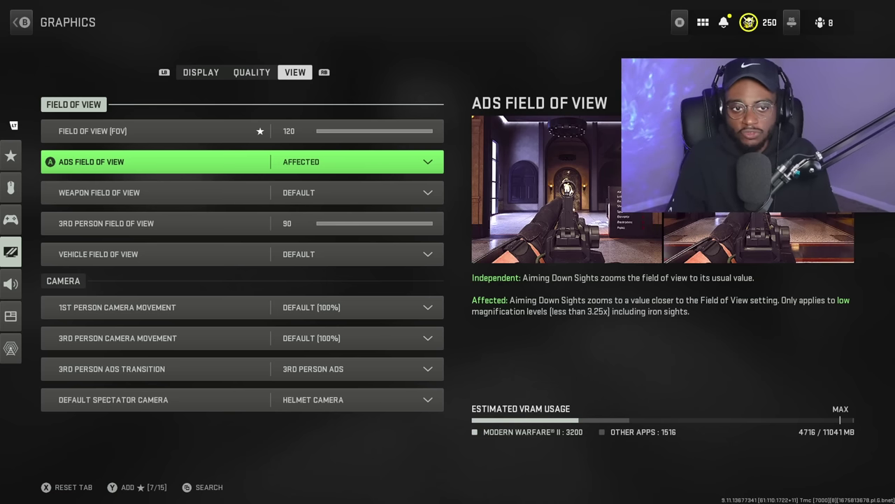
key(Up)
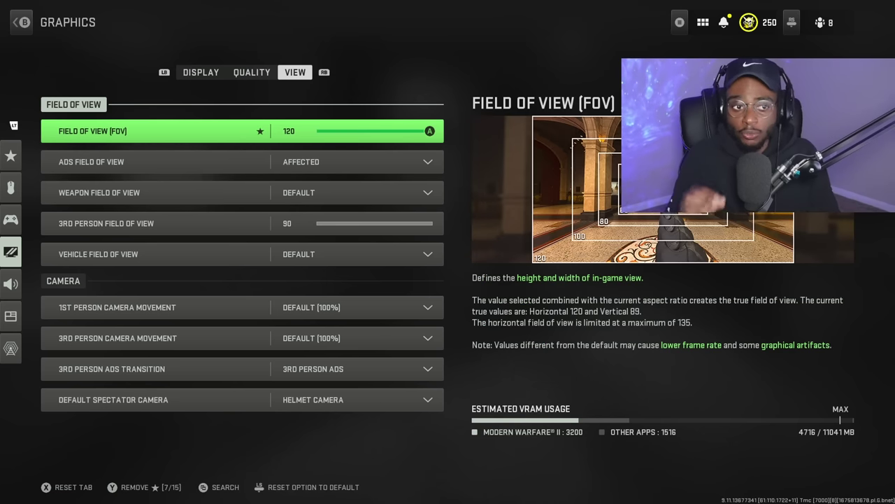
key(Down)
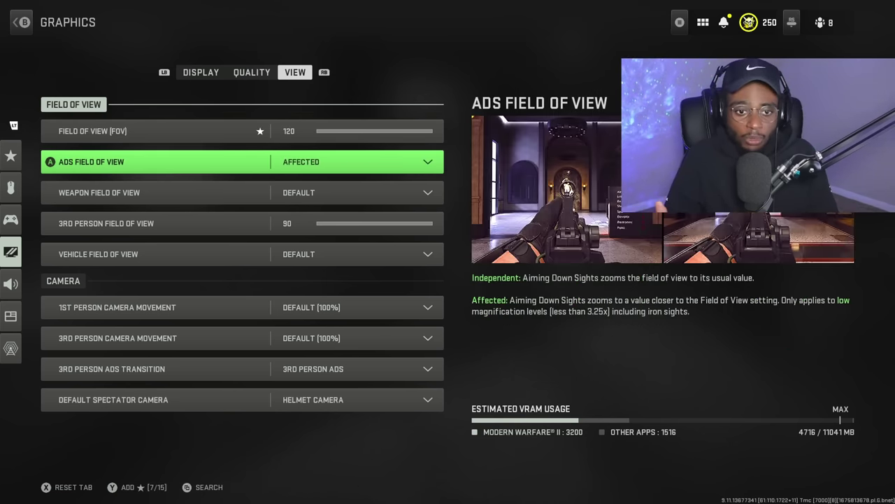
key(Down)
key(Down)
key(Down)
key(Down)
key(Down)
key(Down)
key(Down)
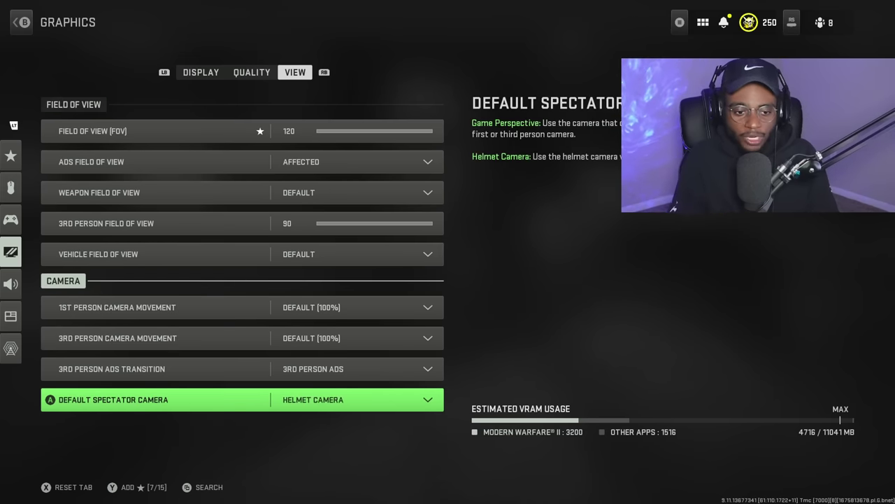
Step: Revisit the Field of View and ADS Field of View settings and look over the graphics Quality and Display settings
click(153, 130)
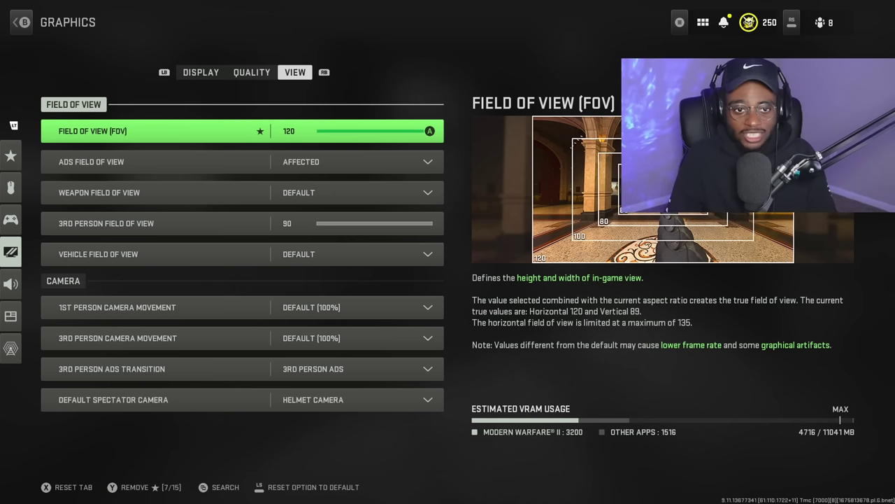
key(Down)
key(Up)
key(Down)
key(Up)
key(Down)
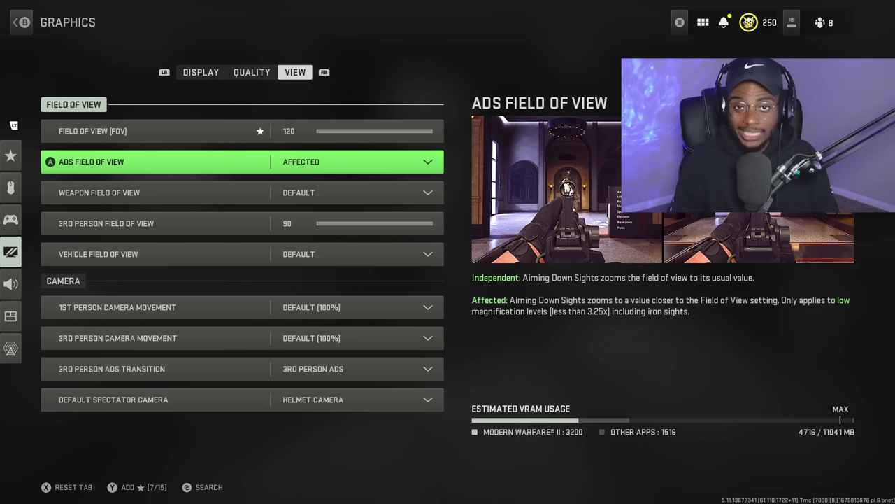
key(q)
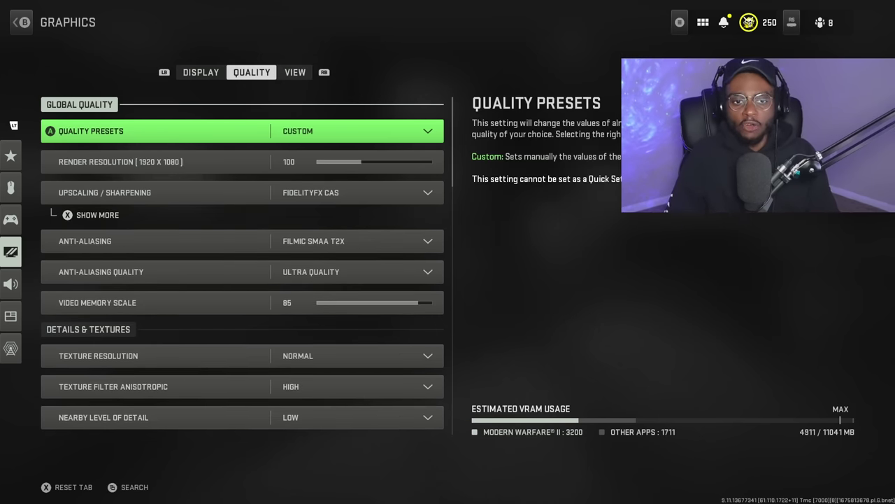
key(q)
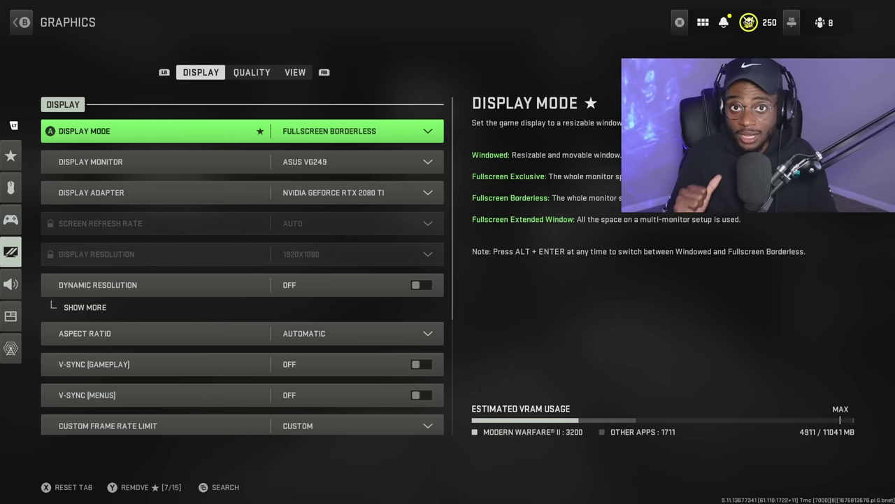
Step: In the Audio settings, choose Headphone Bass Boost as the Audio Mix
click(11, 284)
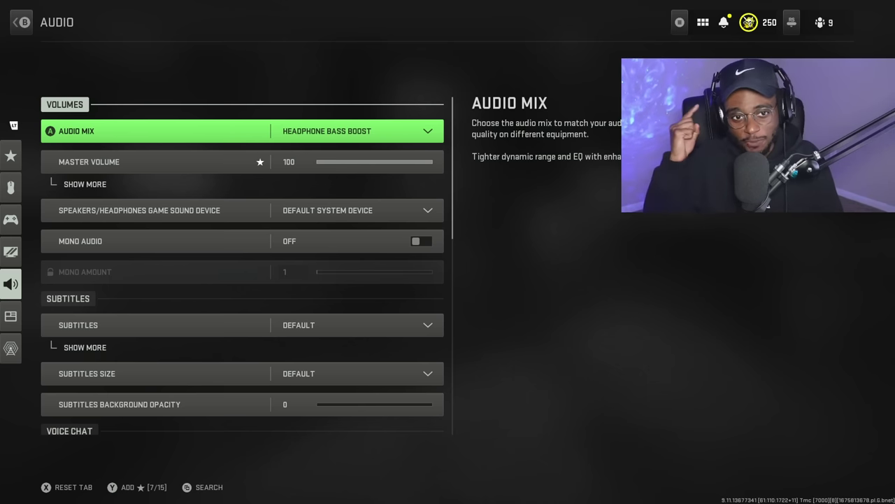
key(Return)
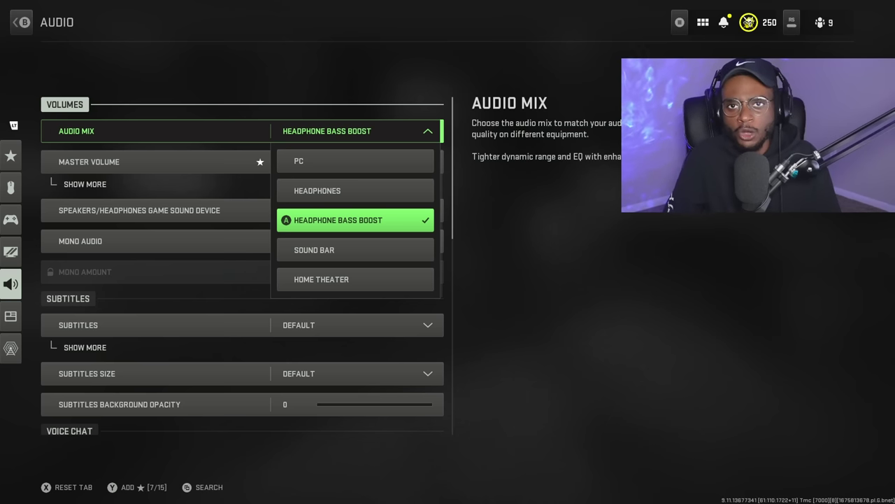
key(Return)
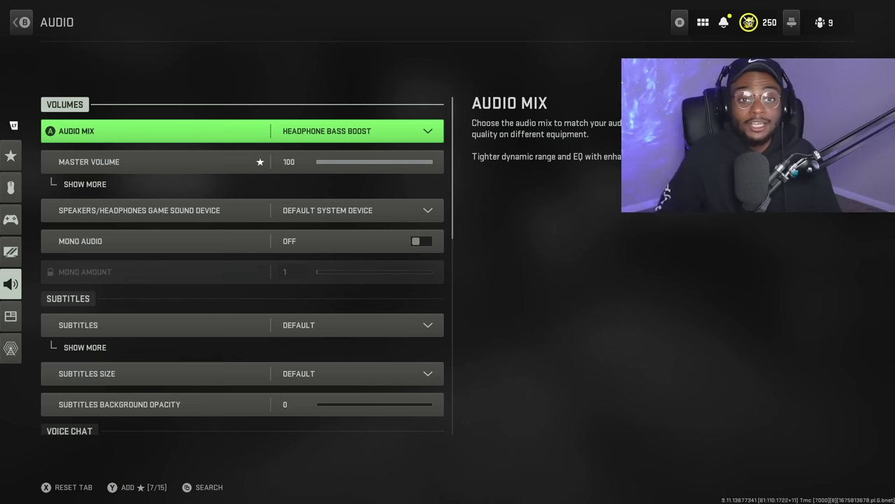
Step: Review the master volume, sound device, mono audio and subtitle settings
click(89, 162)
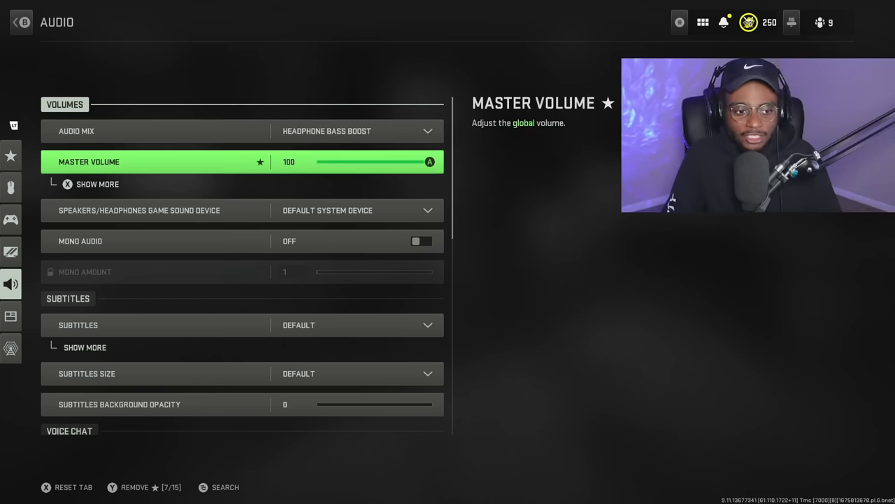
key(Down)
key(Down)
key(Down)
key(Down)
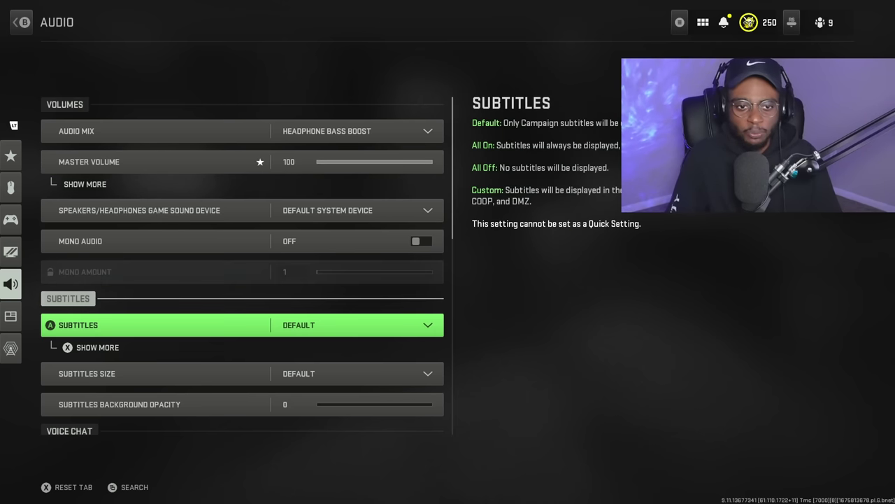
key(Down)
key(Down)
Step: Review the Voice Chat and Microphone settings, from the voice chat toggle to Test Microphone
key(Down)
key(Down)
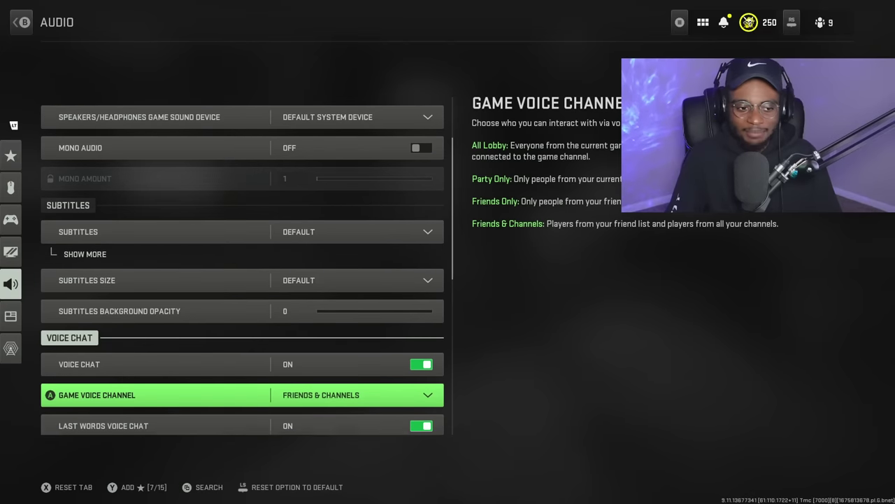
key(Down)
key(Down)
key(Down)
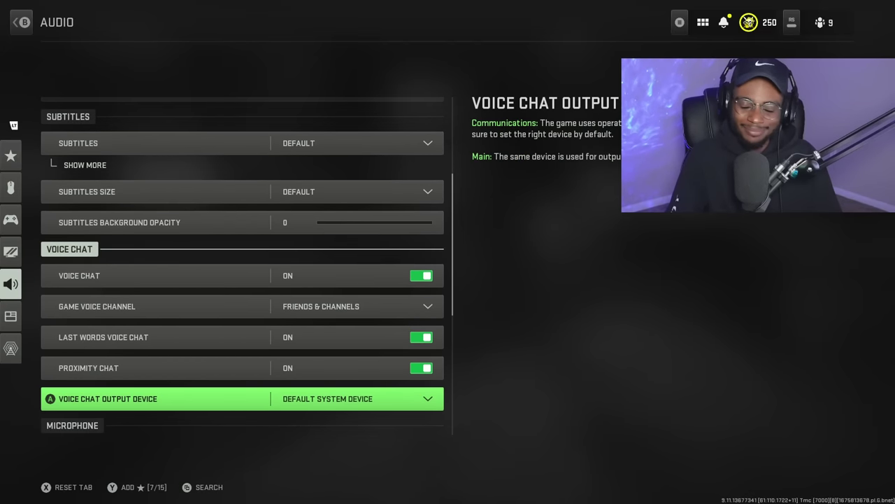
key(Down)
key(Down)
key(Down)
key(Down)
key(Down)
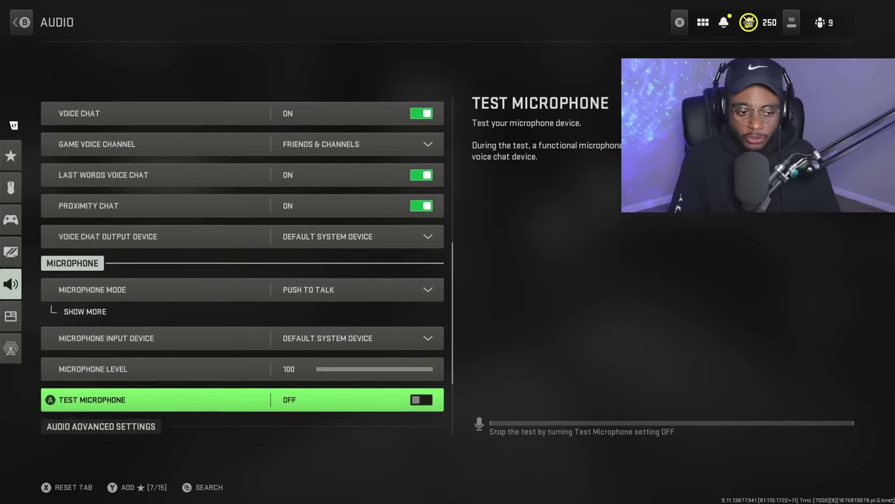
Step: Revisit the Audio Mix setting and look over its available options
key(Down)
key(Down)
key(Down)
key(Down)
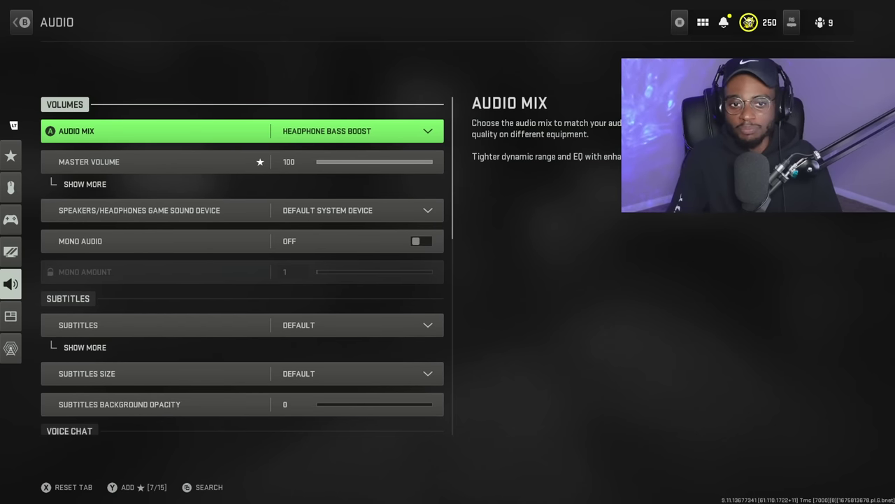
key(Return)
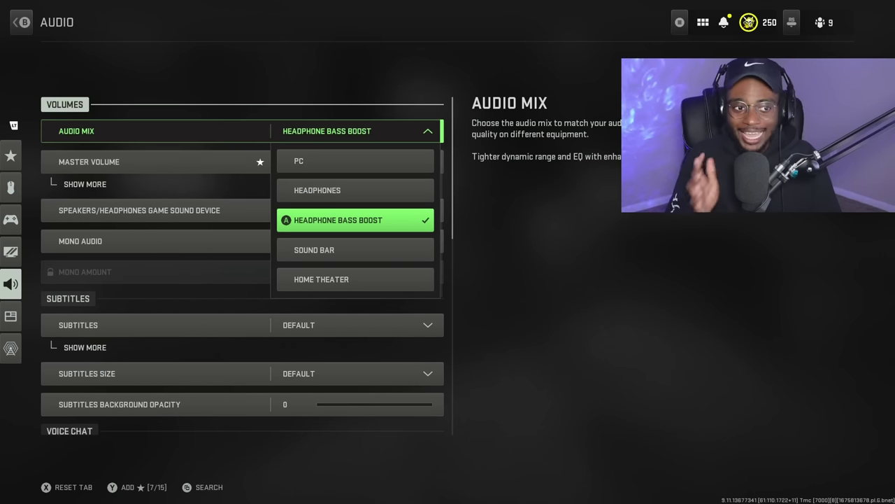
key(Escape)
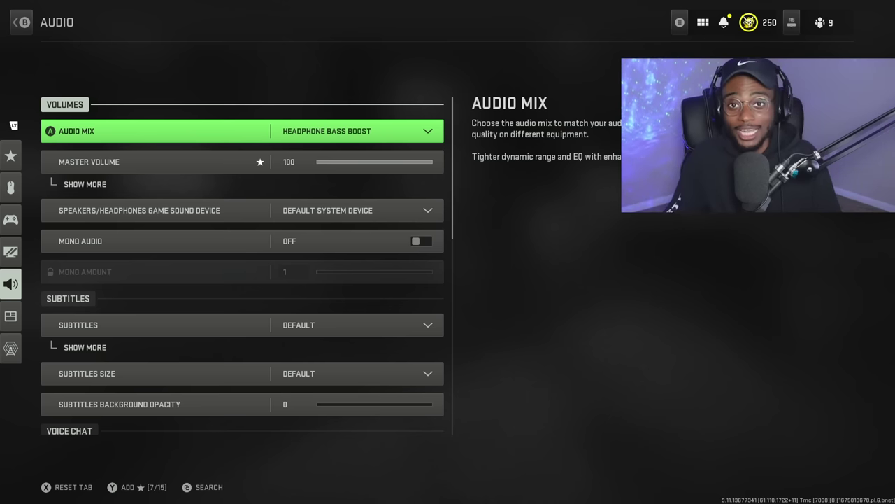
Step: In the Interface settings, choose Square as the Mini Map Shape
key(e)
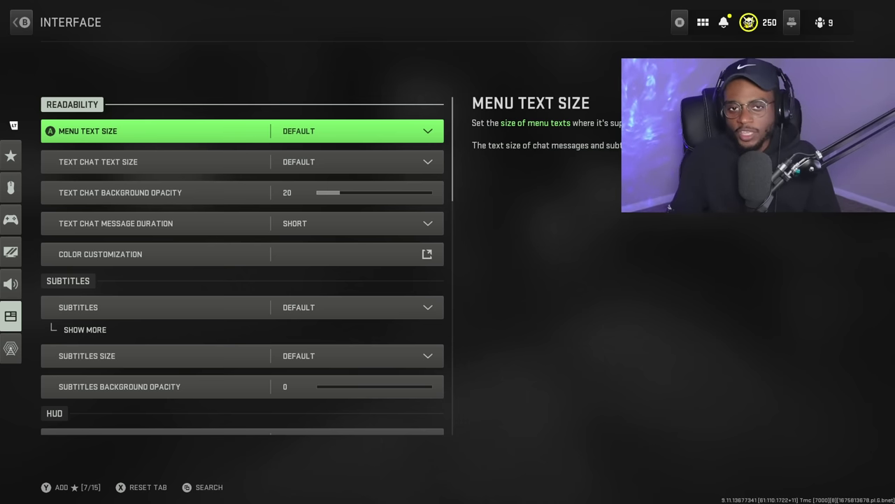
key(Down)
key(Down)
key(Down)
key(Down)
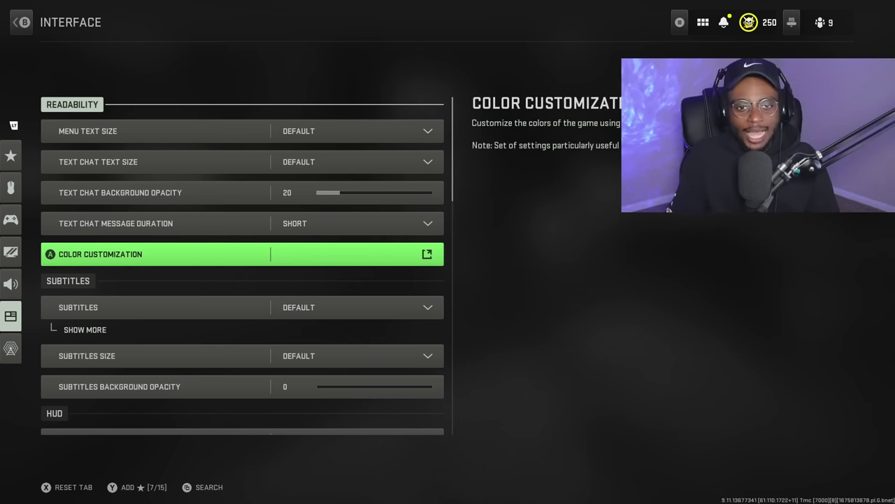
key(Down)
key(Down)
key(Down)
key(Down)
key(Down)
key(Down)
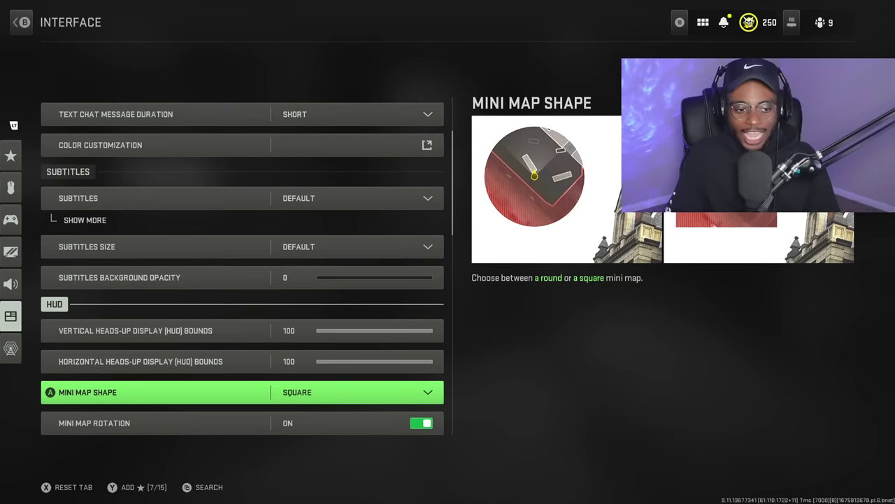
key(Return)
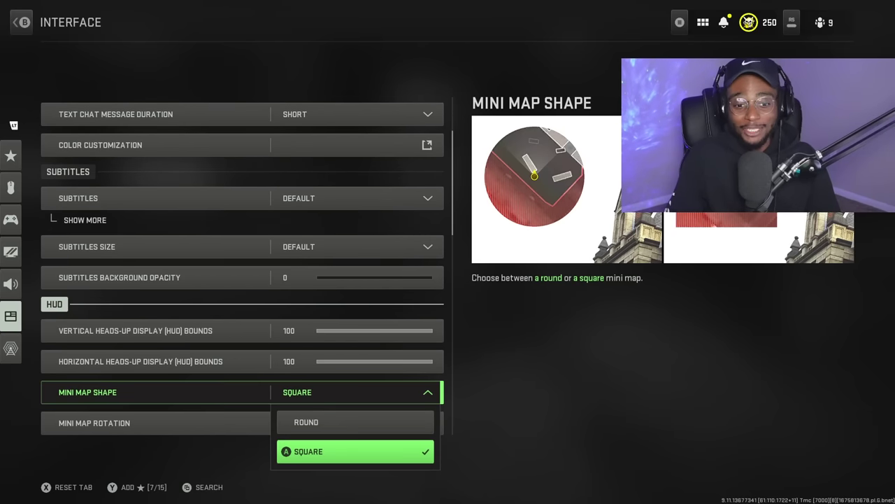
key(Up)
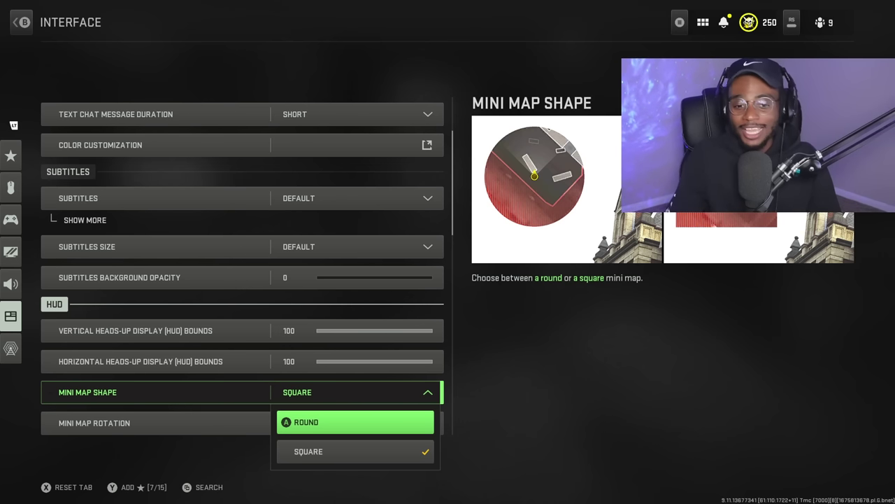
key(Down)
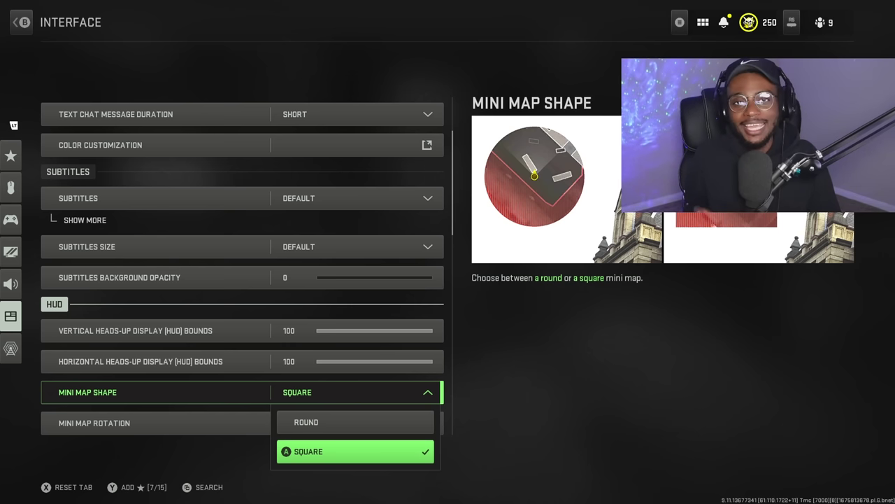
key(Return)
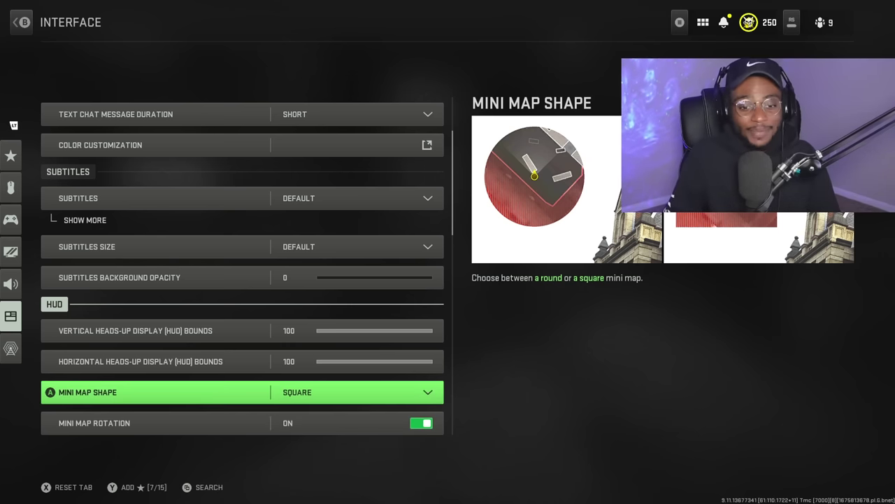
Step: Revisit the Controller settings and review the stick sensitivities and the ADS Sensitivity Multiplier
key(Escape)
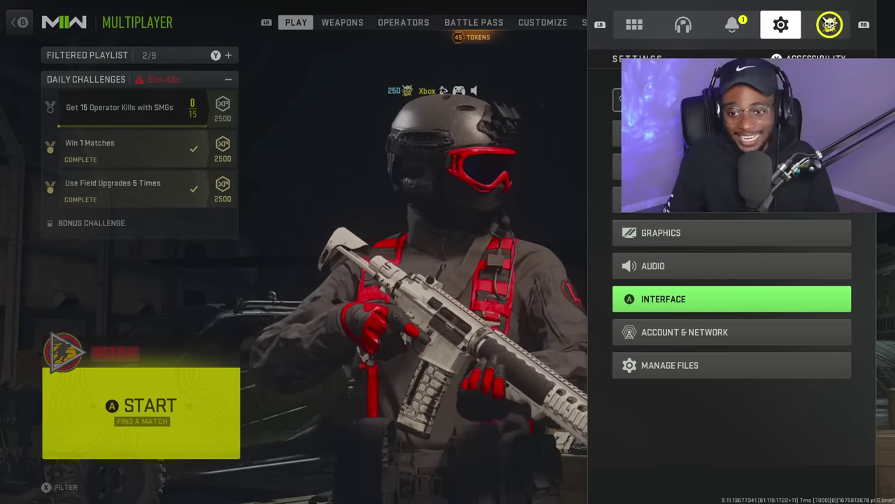
key(Up)
key(Up)
key(Return)
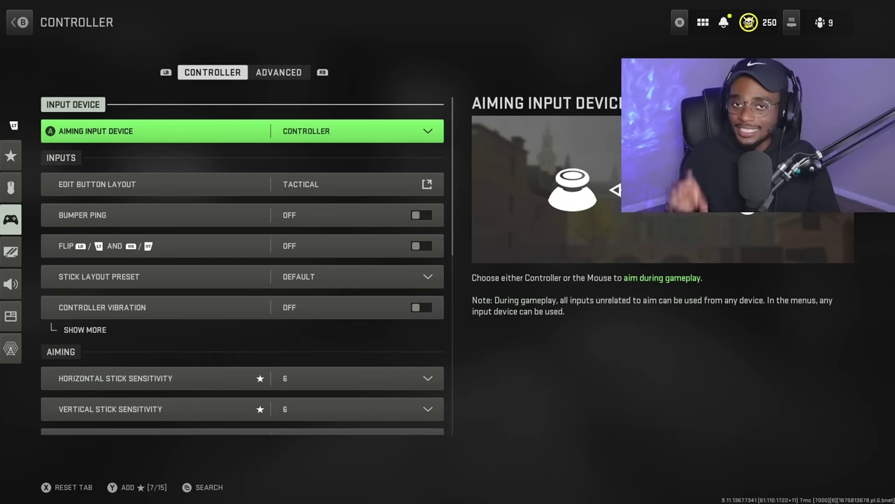
key(Down)
key(Down)
key(Down)
key(Down)
key(Down)
key(Down)
key(Down)
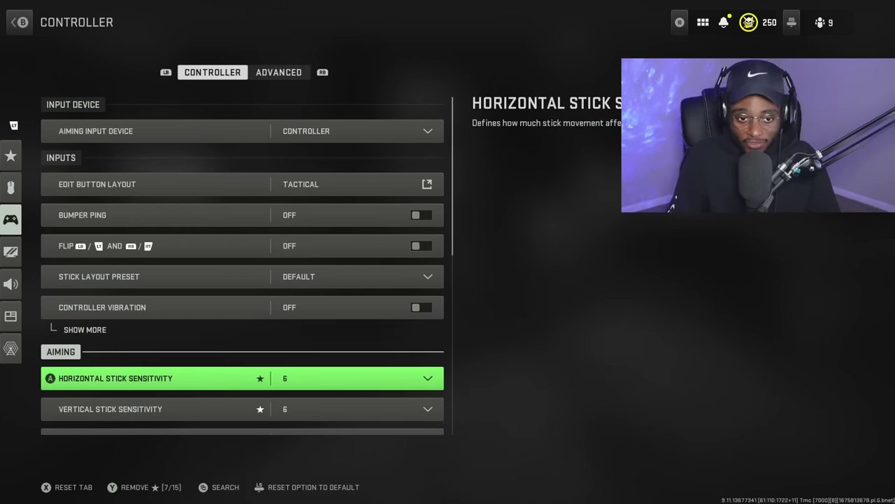
key(Down)
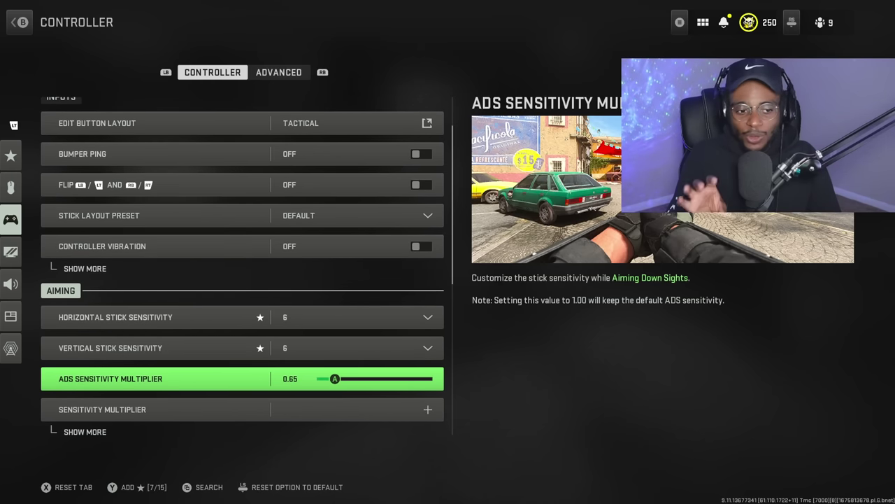
key(Up)
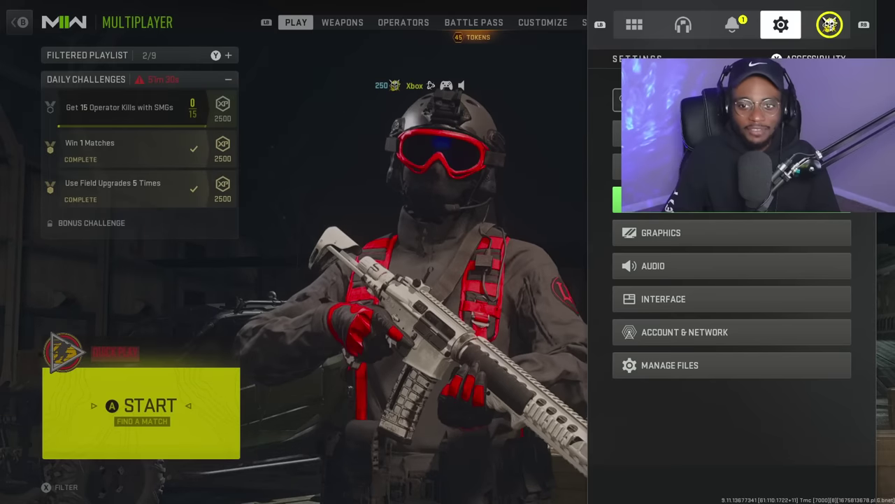
Step: In the graphics View settings, choose Affected as the ADS Field of View and exit to the Multiplayer screen
key(Return)
key(e)
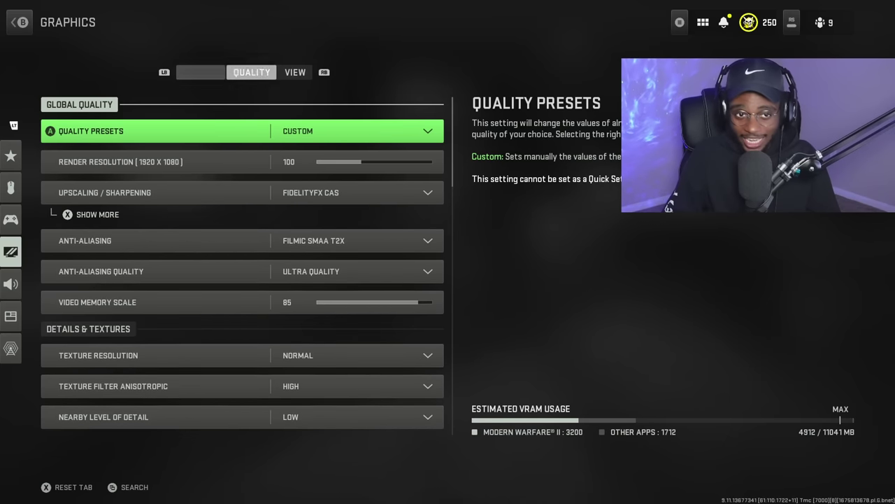
key(e)
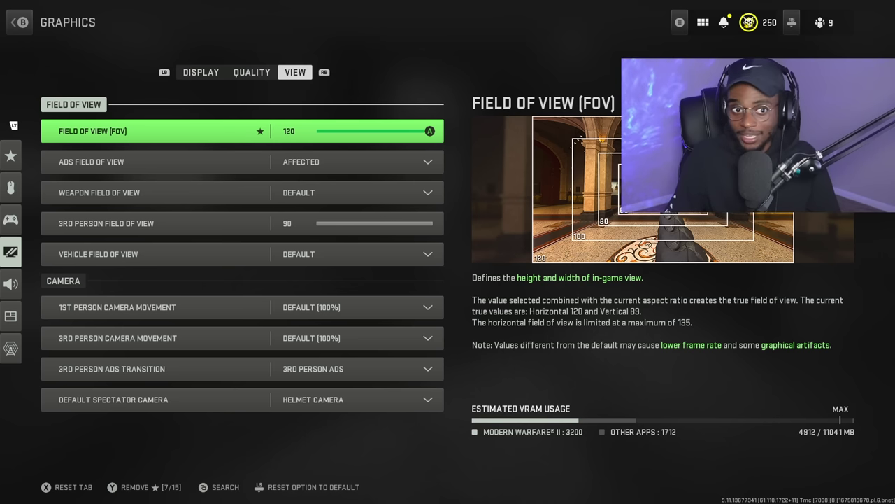
click(356, 162)
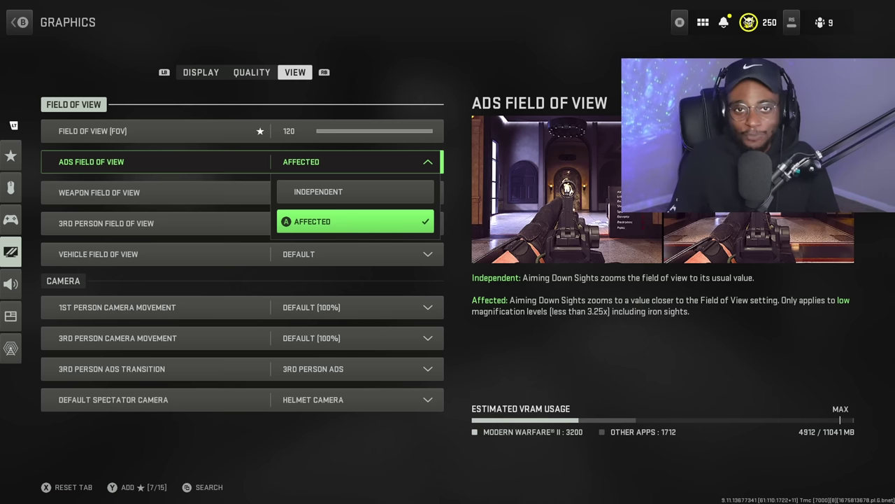
key(Return)
key(Escape)
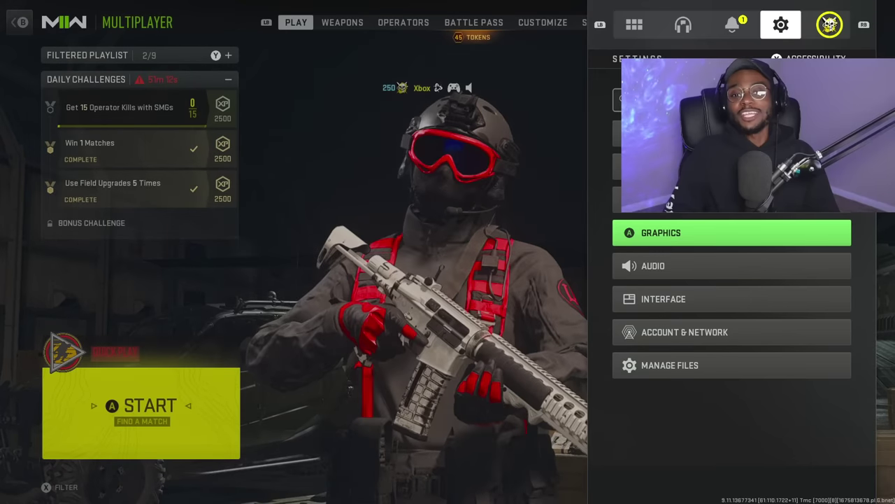
key(Escape)
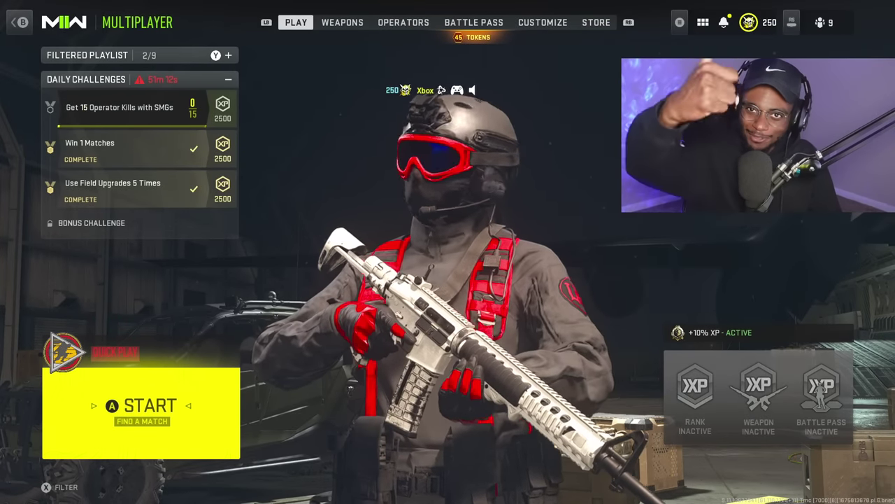